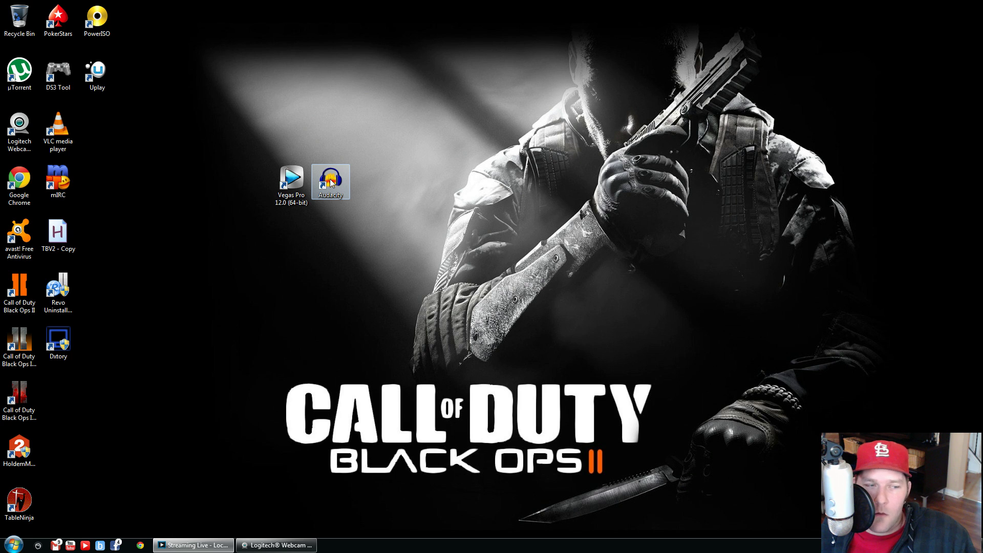
Step: Launch Audacity from the desktop and close its empty project window
double_click(331, 181)
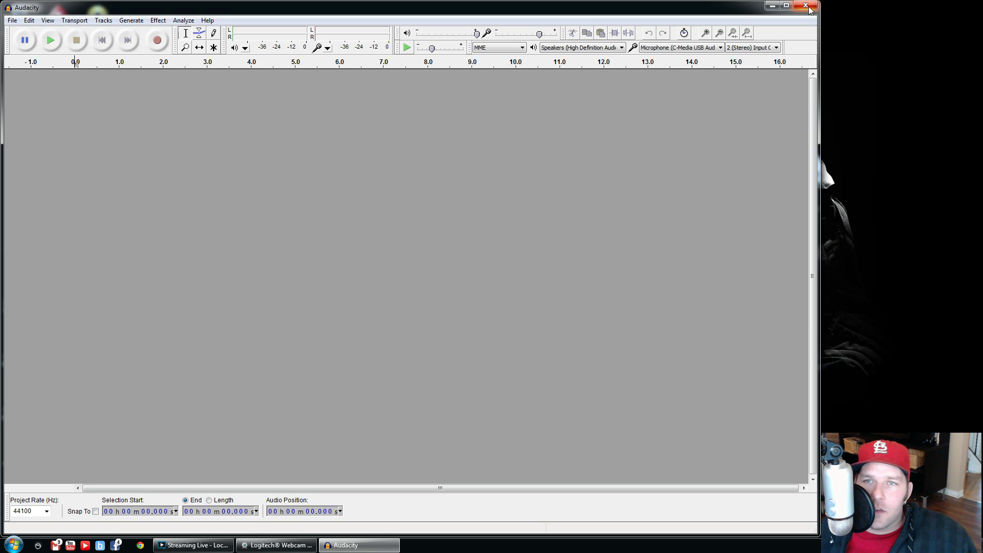
click(806, 7)
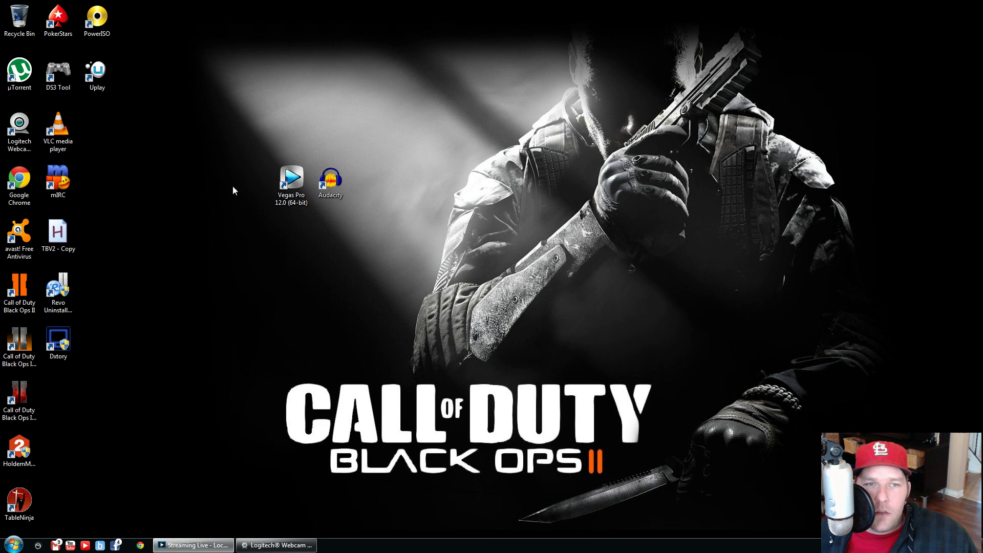
Step: Launch Vegas Pro 12.0 and dismiss the Sony Net Notify message
double_click(289, 190)
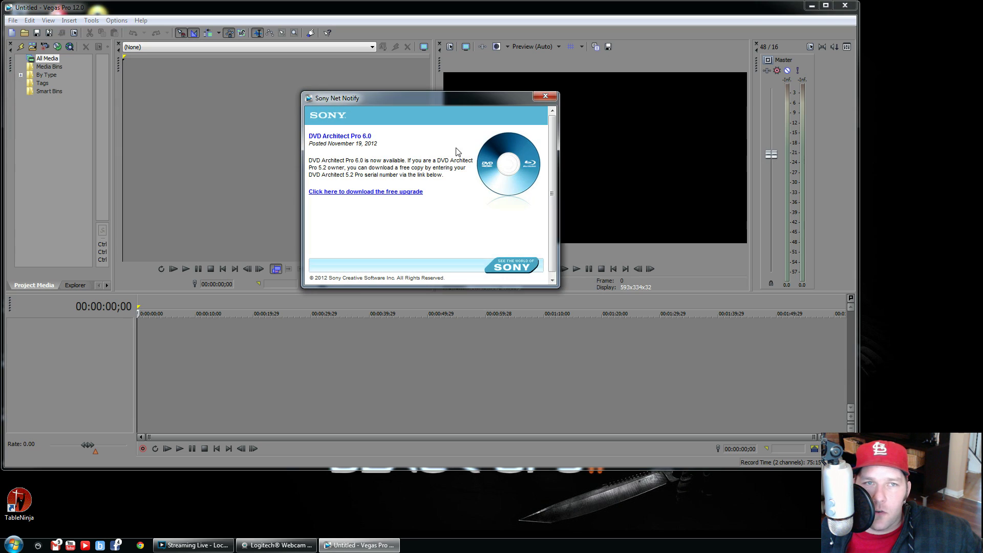
click(543, 94)
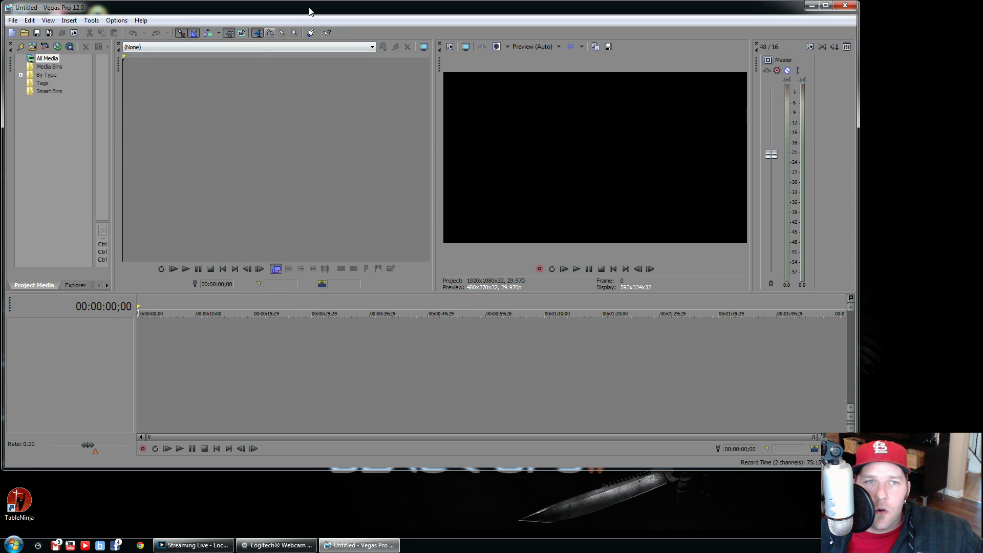
Step: Open the audio preferences and start browsing for the preferred audio editor's executable
click(95, 22)
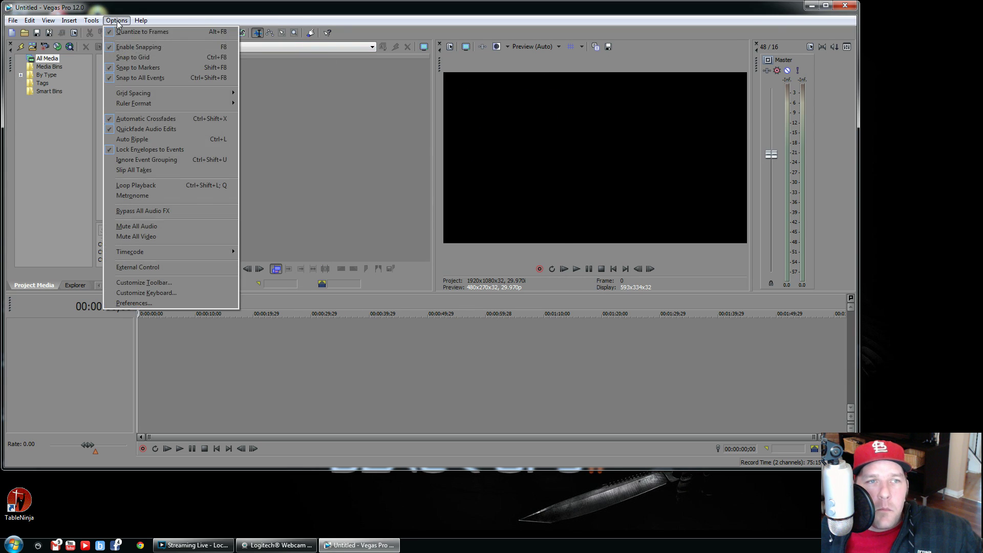
mouse_move(110, 23)
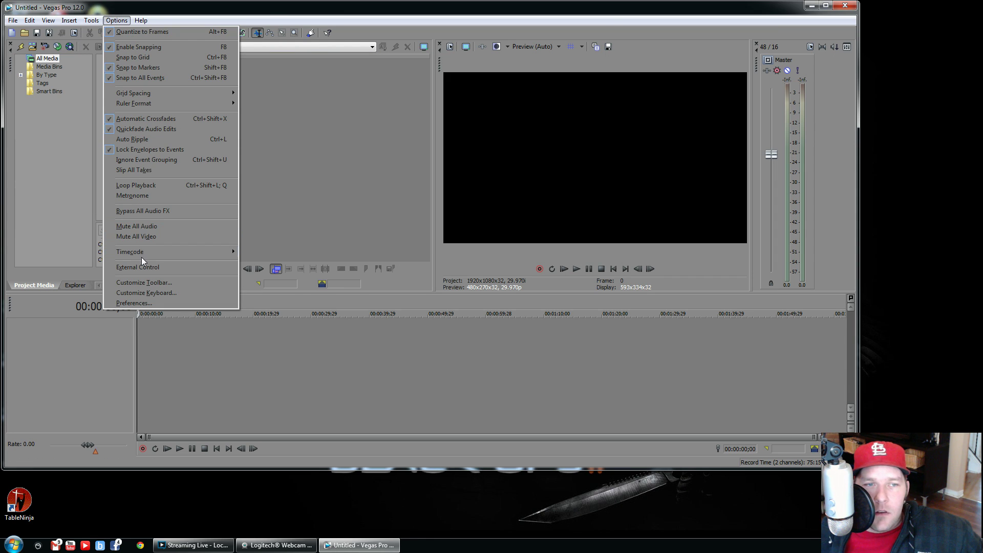
click(130, 303)
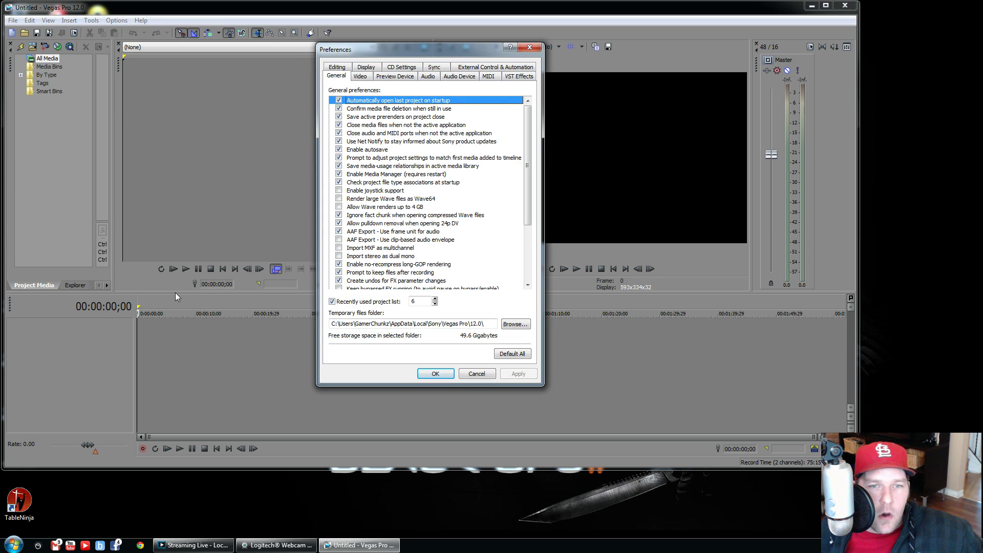
click(428, 77)
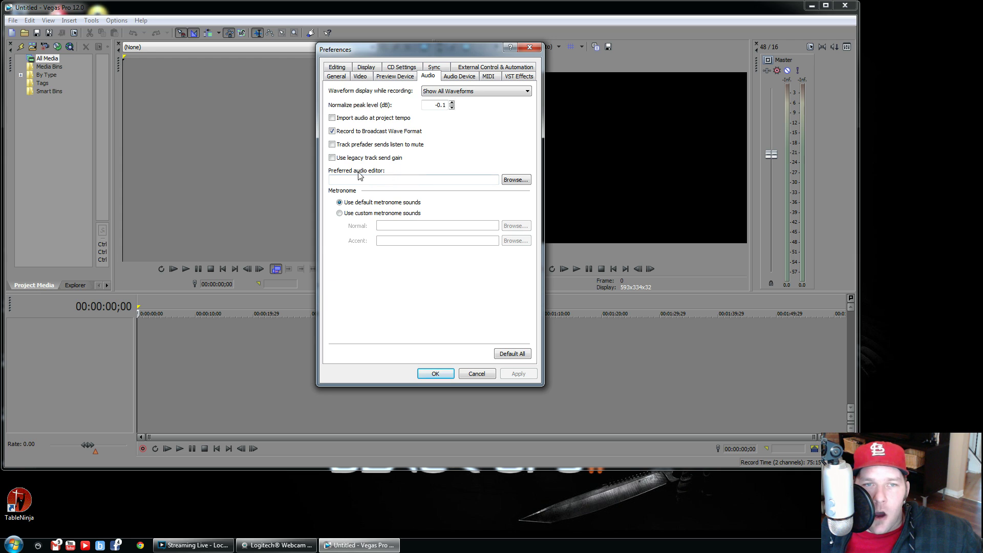
click(520, 181)
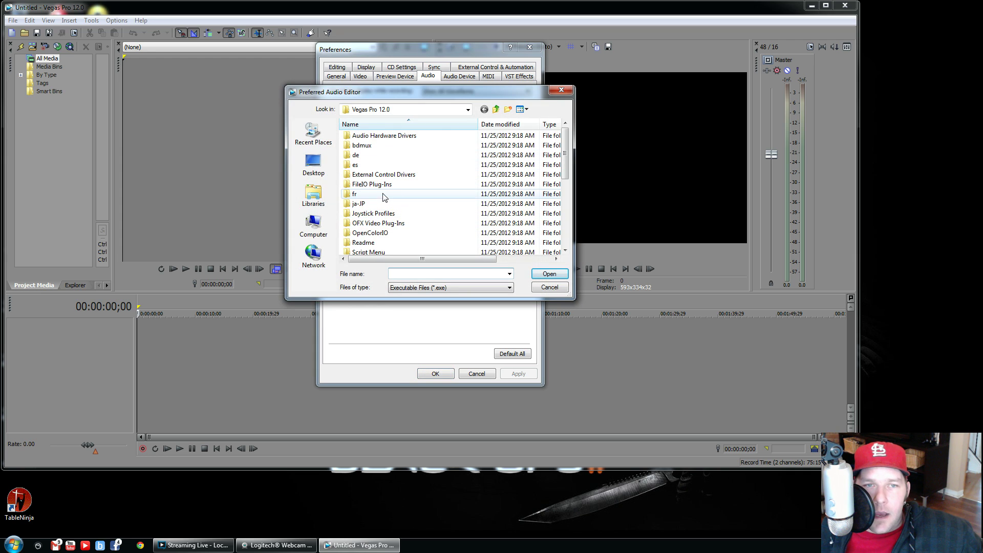
Step: Set audacity.exe from C:\Program Files (x86)\Audacity as the preferred audio editor, and apply the preferences
scroll(379, 184, down, 1)
scroll(382, 184, up, 1)
scroll(389, 183, down, 2)
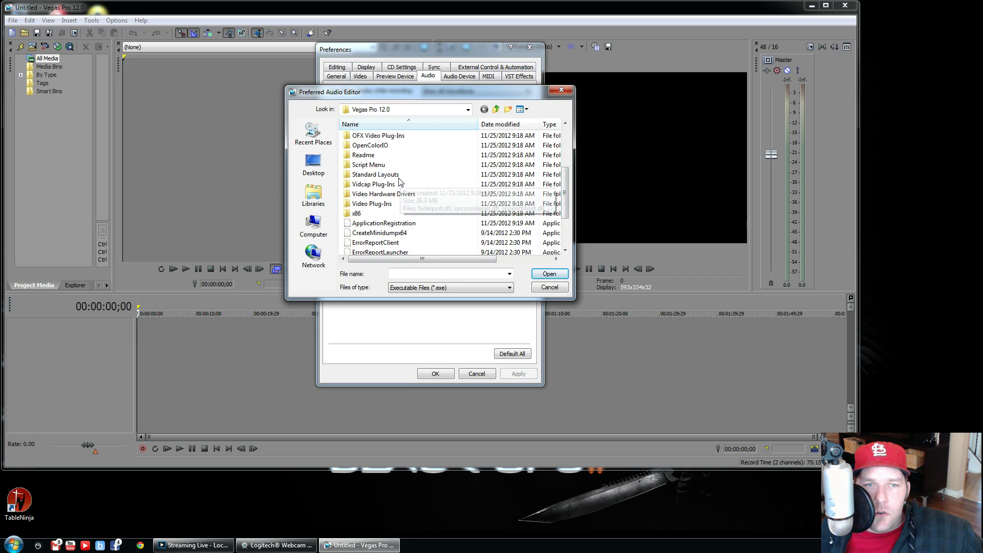
scroll(398, 180, up, 2)
click(468, 110)
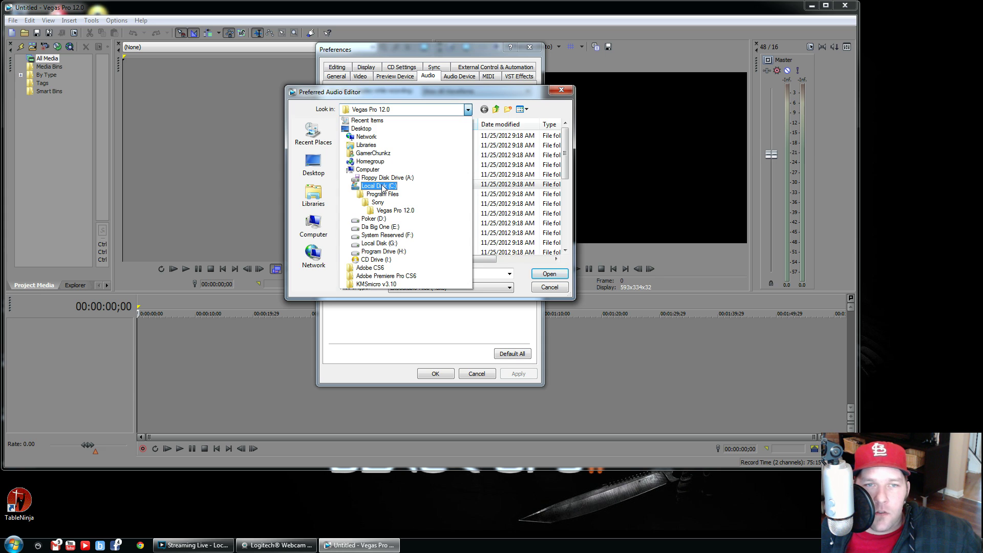
click(383, 188)
double_click(384, 203)
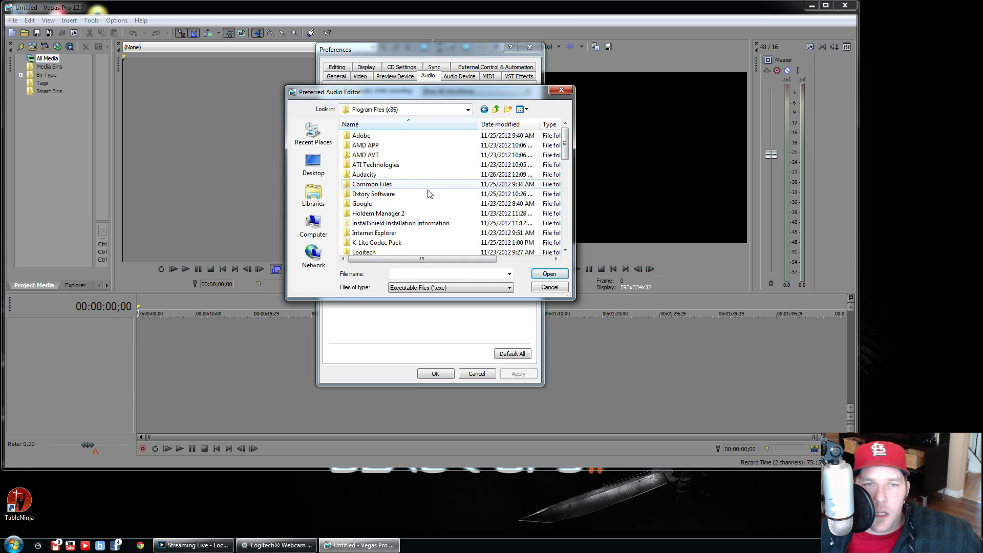
scroll(379, 211, down, 5)
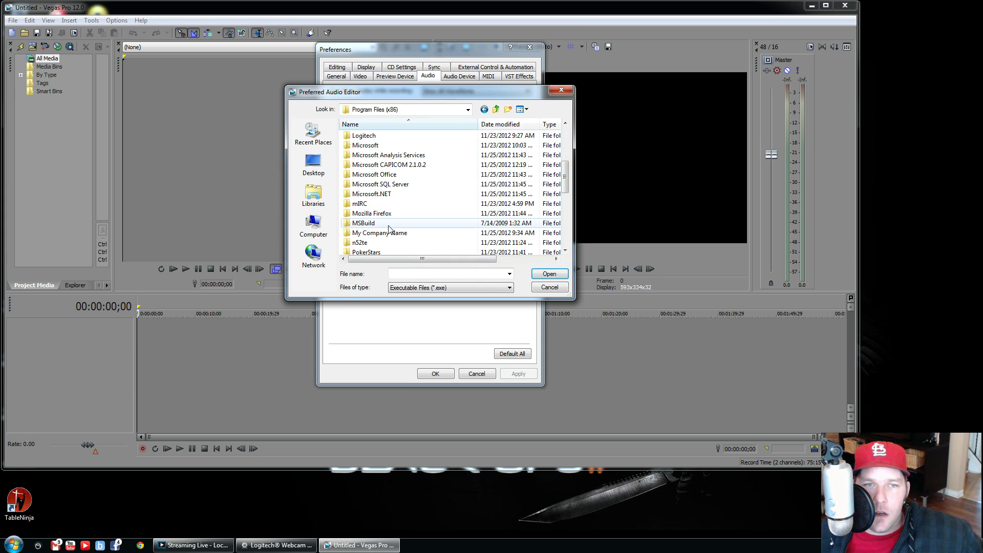
scroll(392, 221, up, 5)
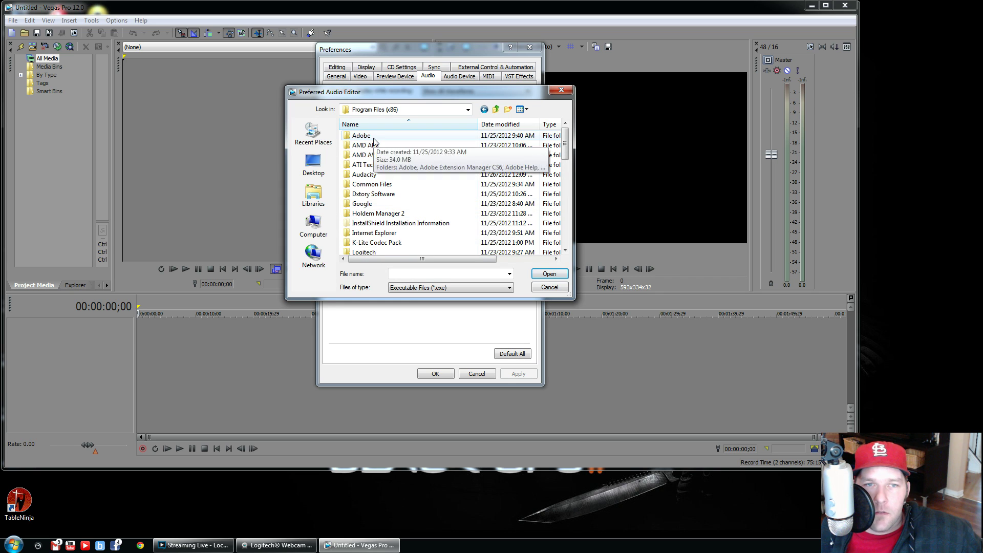
double_click(366, 175)
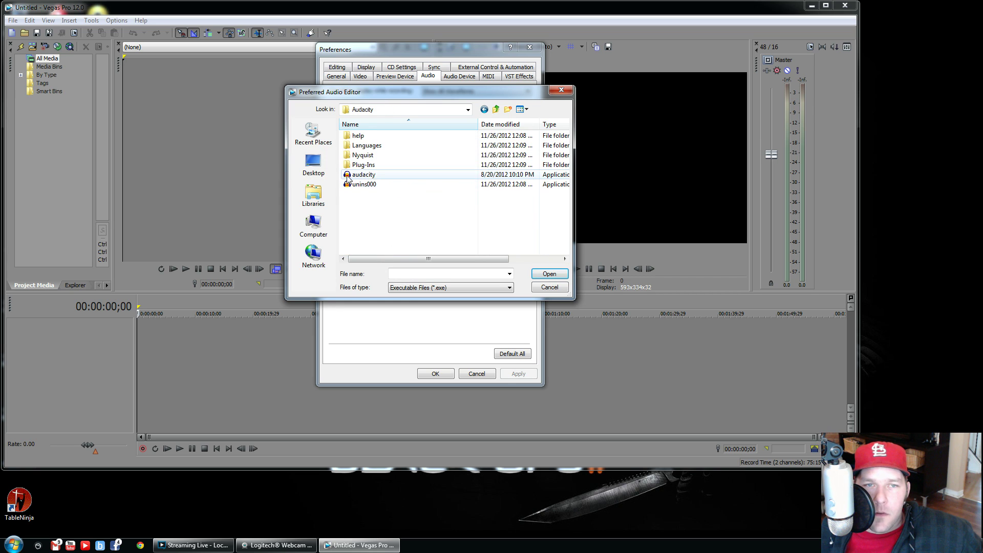
click(365, 176)
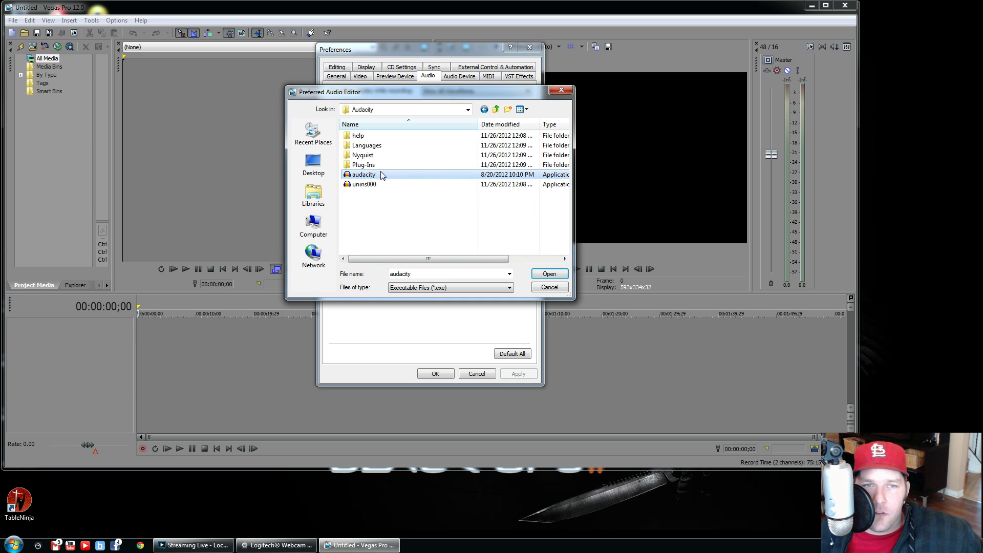
click(549, 273)
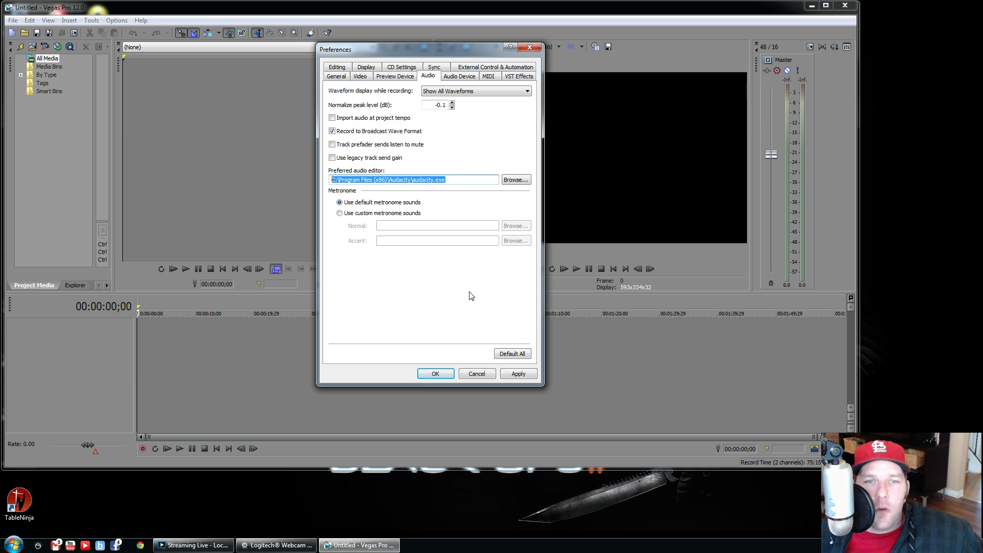
click(518, 374)
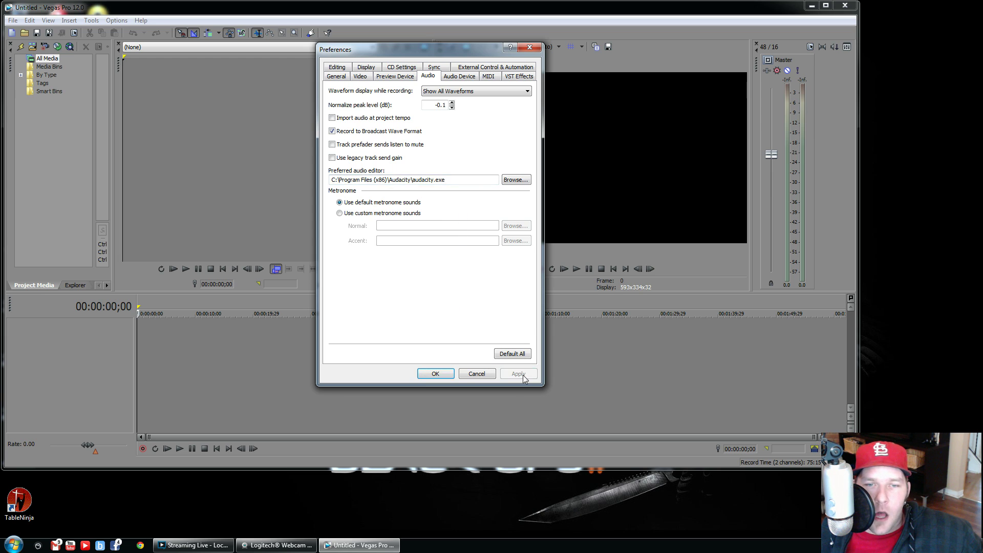
click(437, 372)
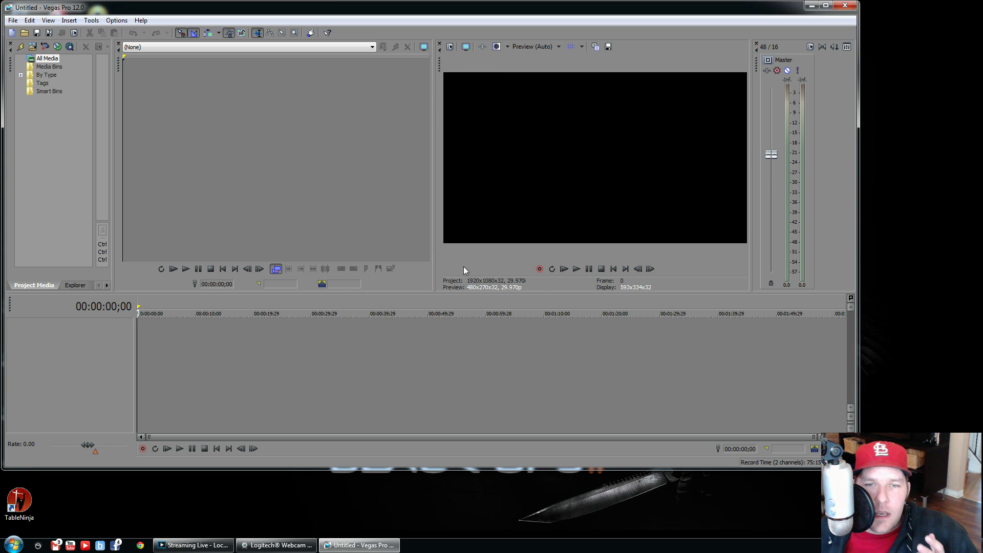
Step: Record a voice take of about 10 seconds onto a new audio track, accepting the suggested folder and keeping the recorded file
click(540, 269)
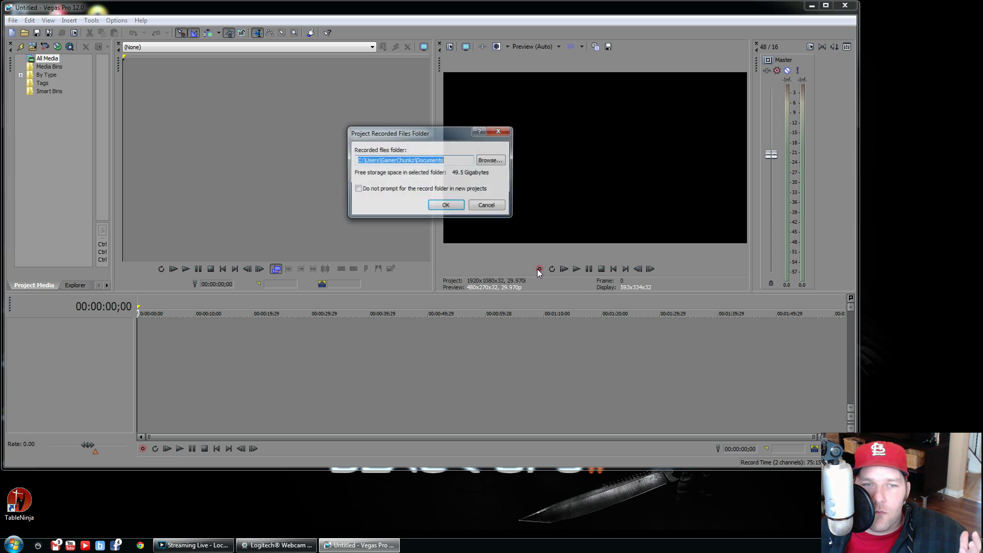
click(447, 206)
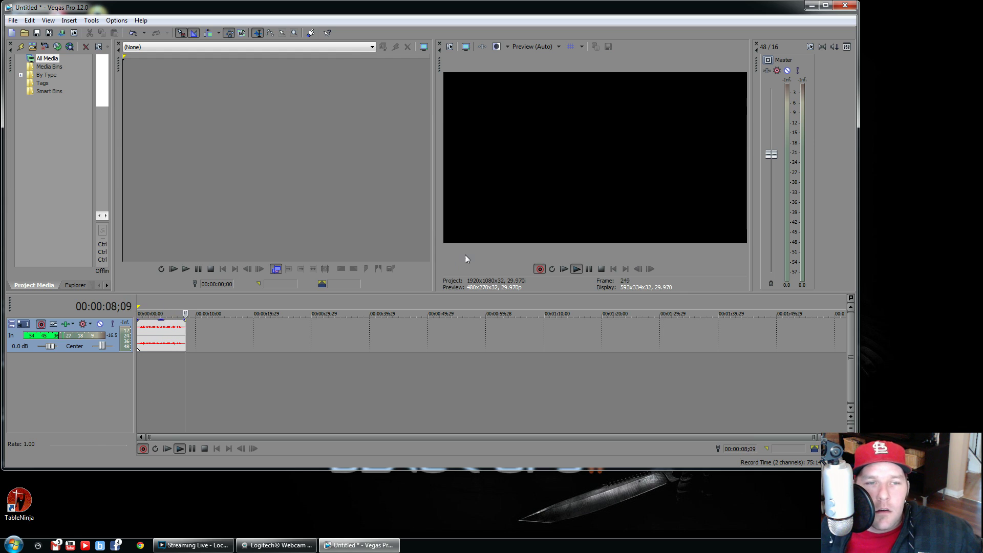
click(588, 270)
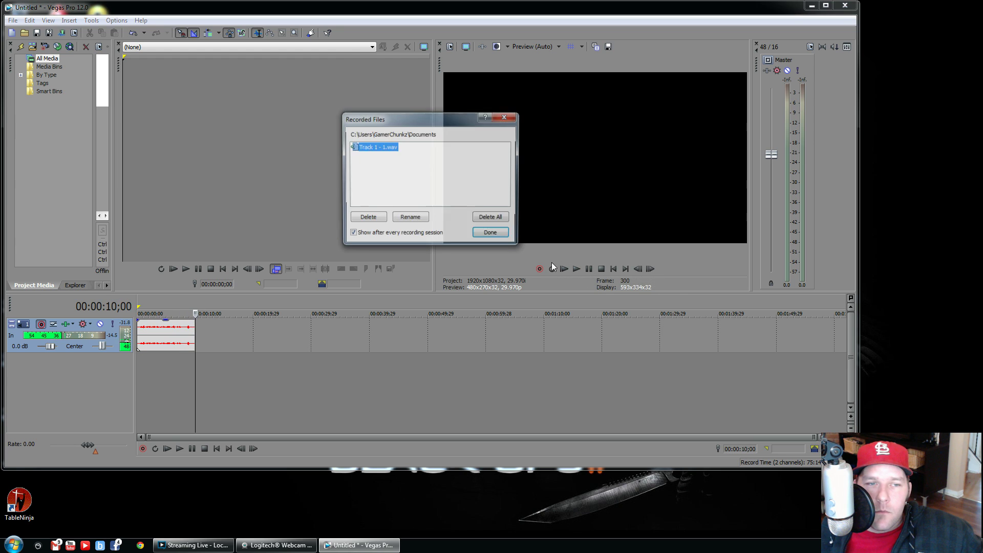
click(493, 235)
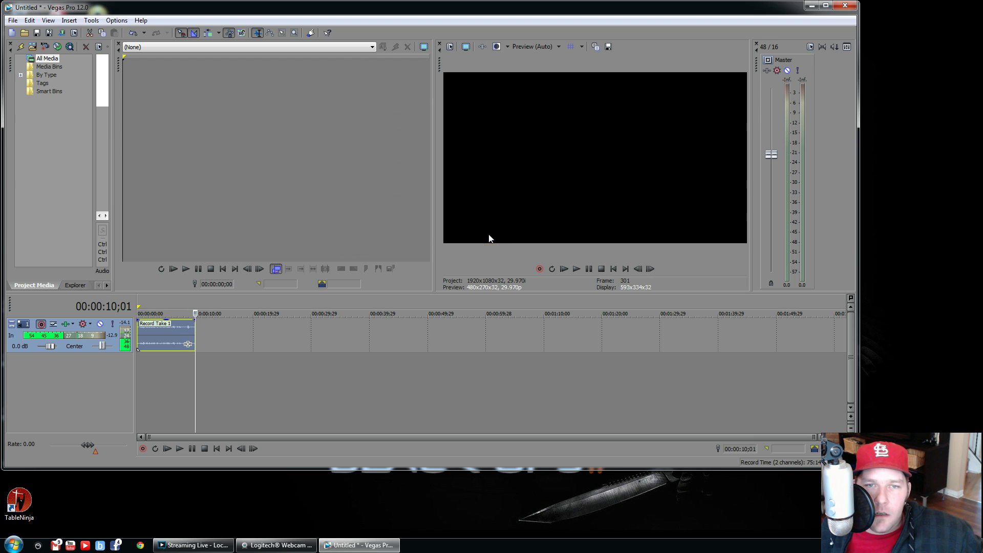
Step: Open a copy of the recorded take in Audacity, importing it by making a copy of the files before editing
click(170, 338)
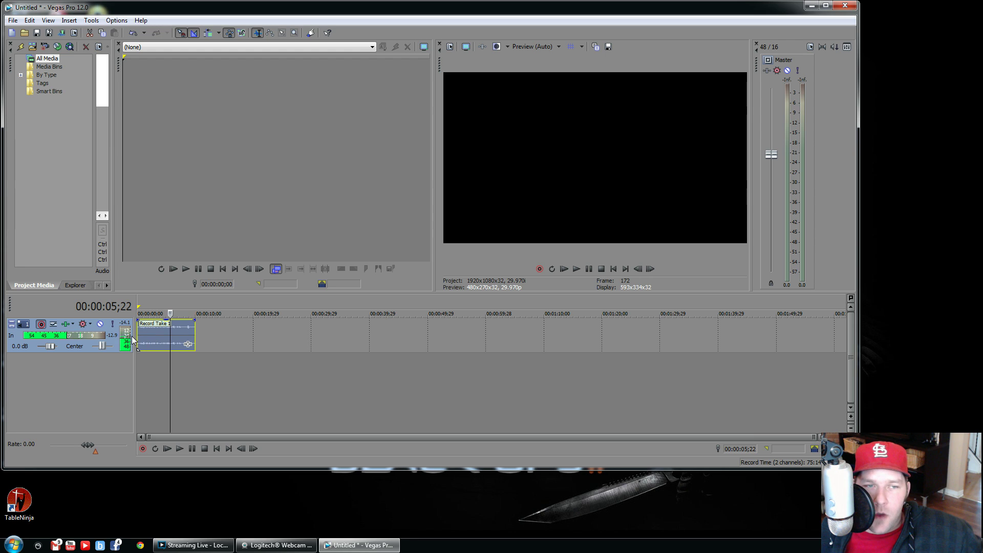
right_click(180, 334)
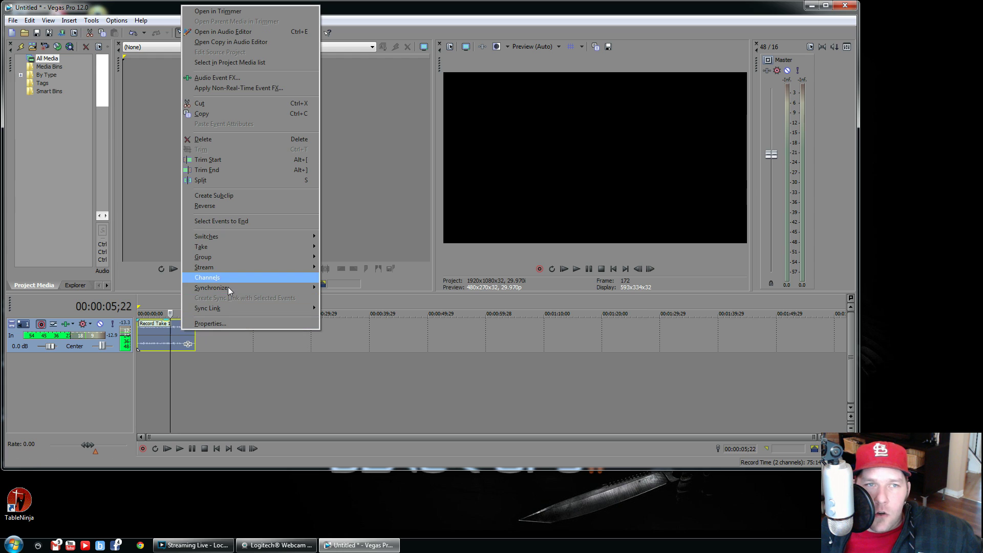
click(235, 42)
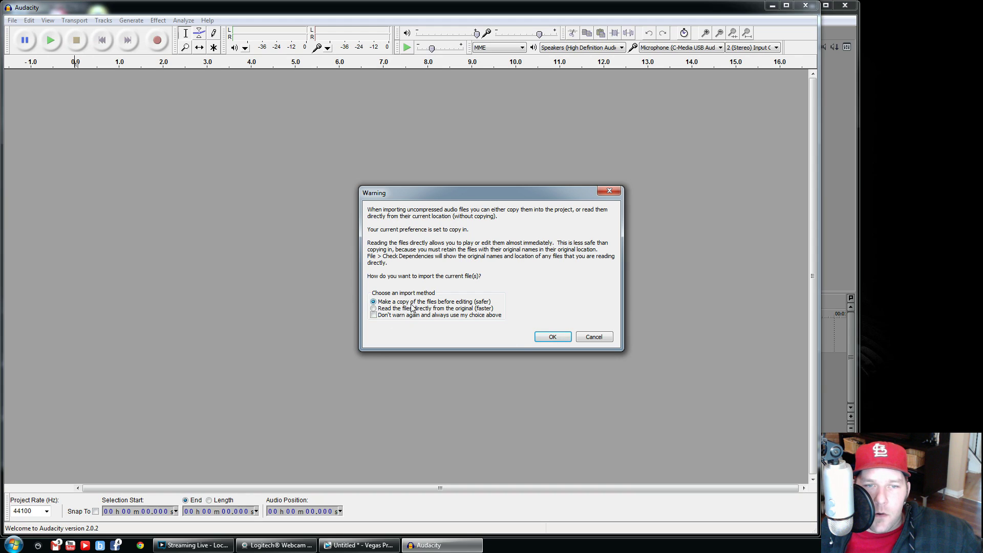
click(553, 337)
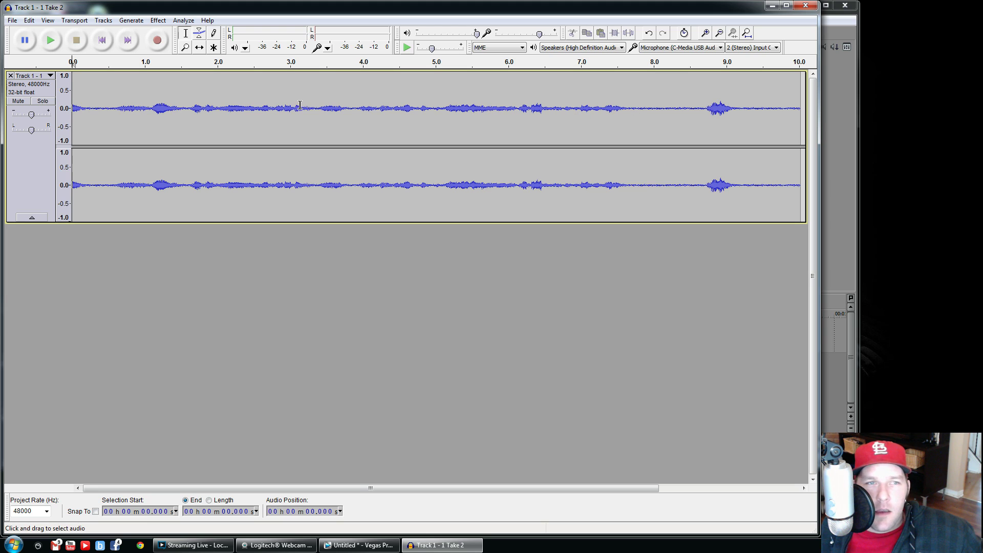
Step: Listen to the imported recording from the beginning and stop playback
click(51, 41)
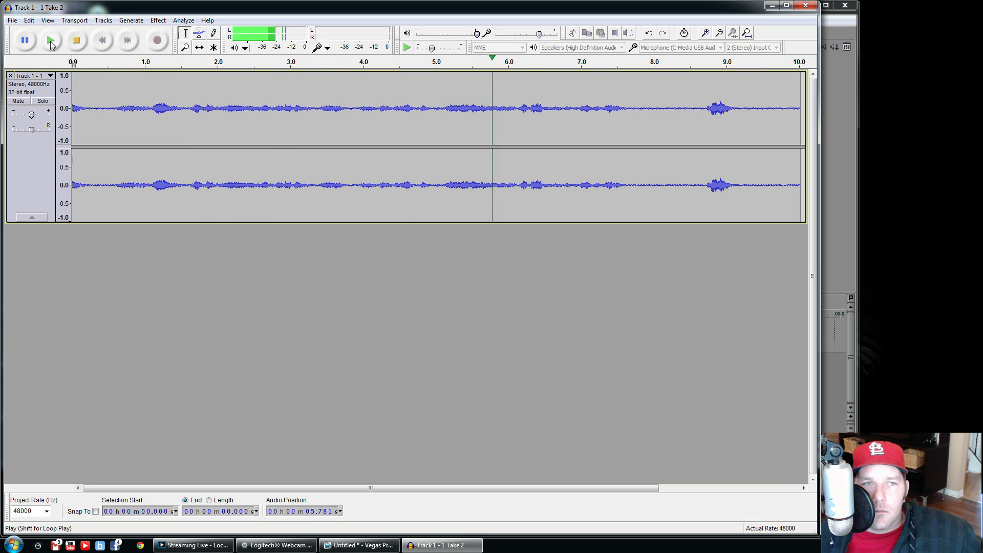
click(79, 41)
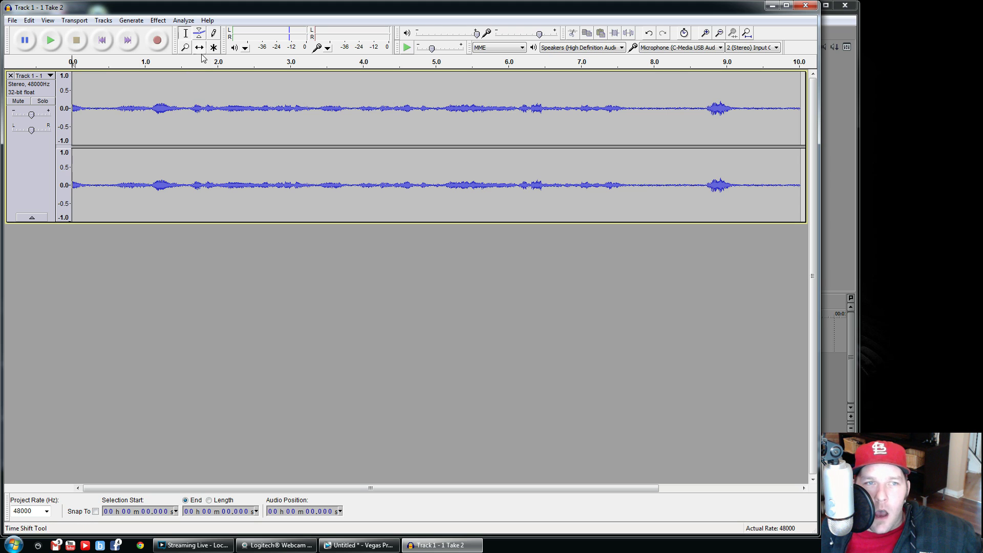
Step: Examine the waveform around the 3-second mark up close with the Zoom tool, and return to an overview of the recording
click(185, 48)
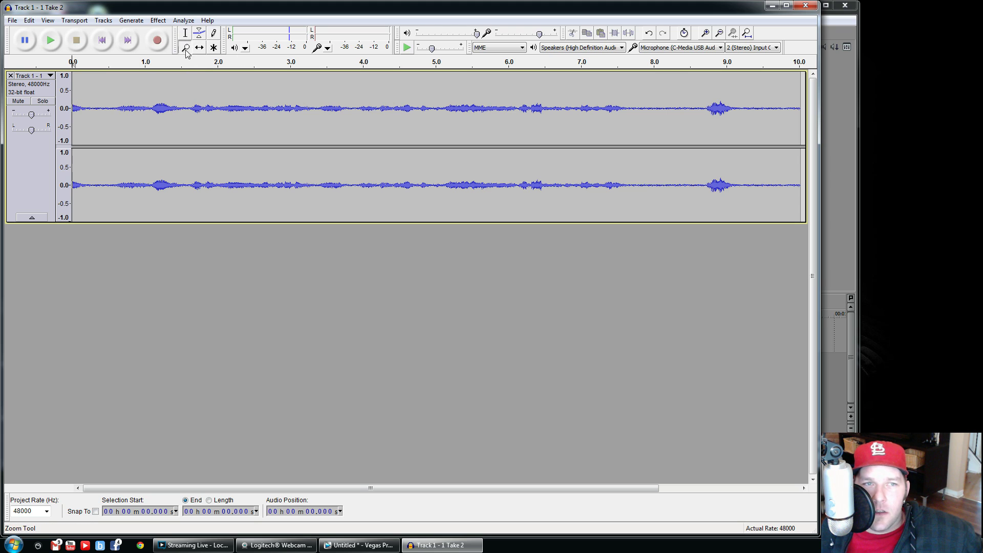
click(288, 114)
click(301, 105)
click(307, 107)
click(316, 108)
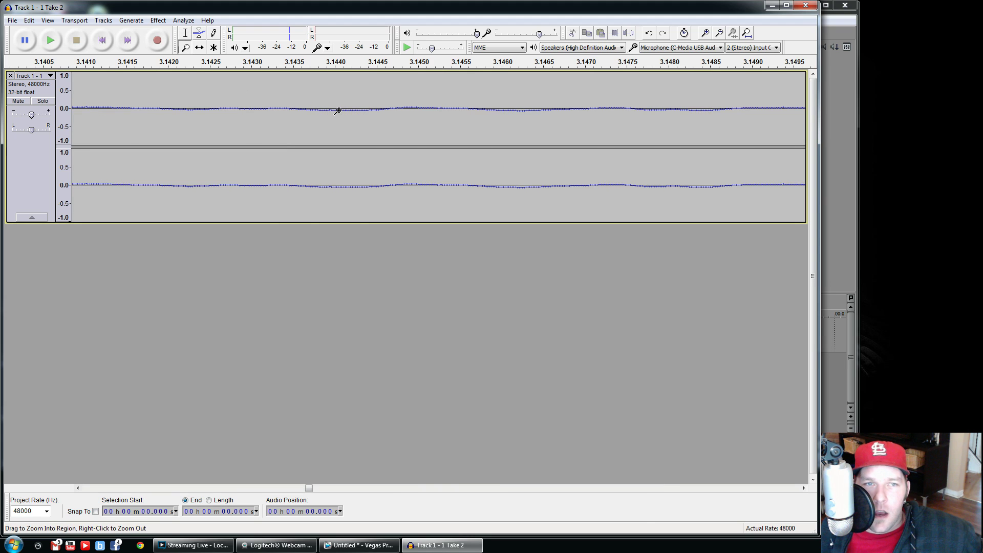
right_click(268, 95)
right_click(289, 107)
right_click(289, 106)
right_click(289, 106)
right_click(290, 105)
right_click(291, 105)
right_click(292, 105)
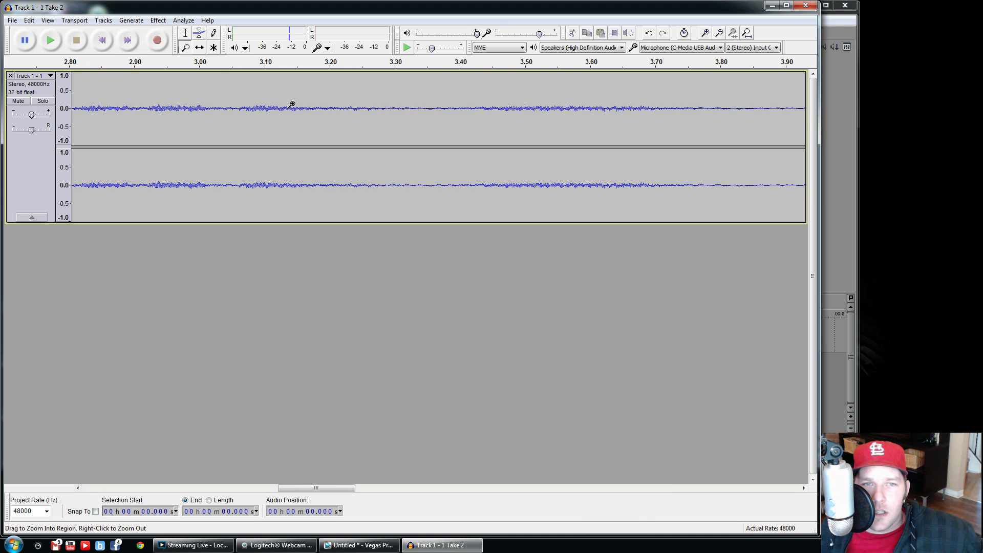
right_click(294, 104)
right_click(353, 101)
right_click(361, 101)
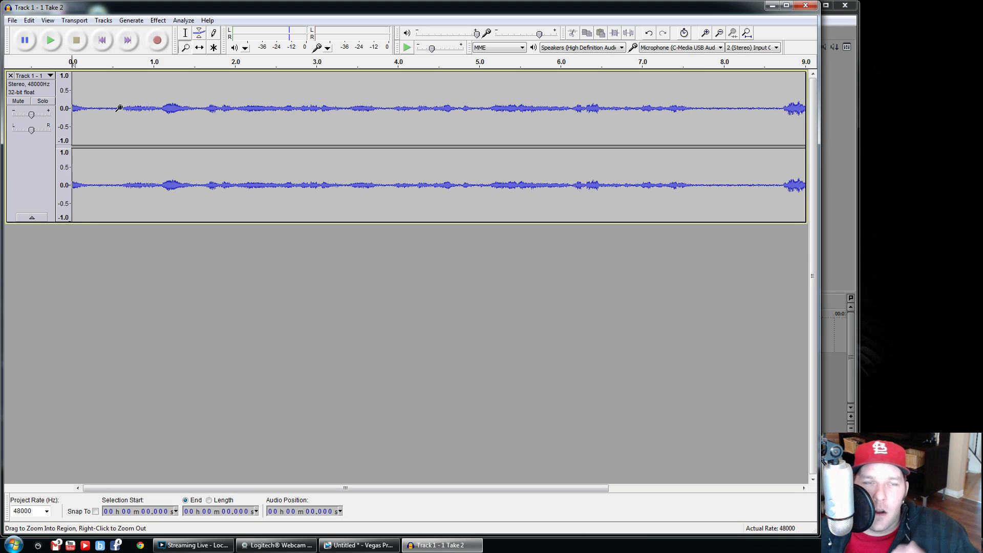
Step: Capture a noise profile for Noise Removal from the quiet stretch between about 7.95 and 8.25 seconds
click(186, 34)
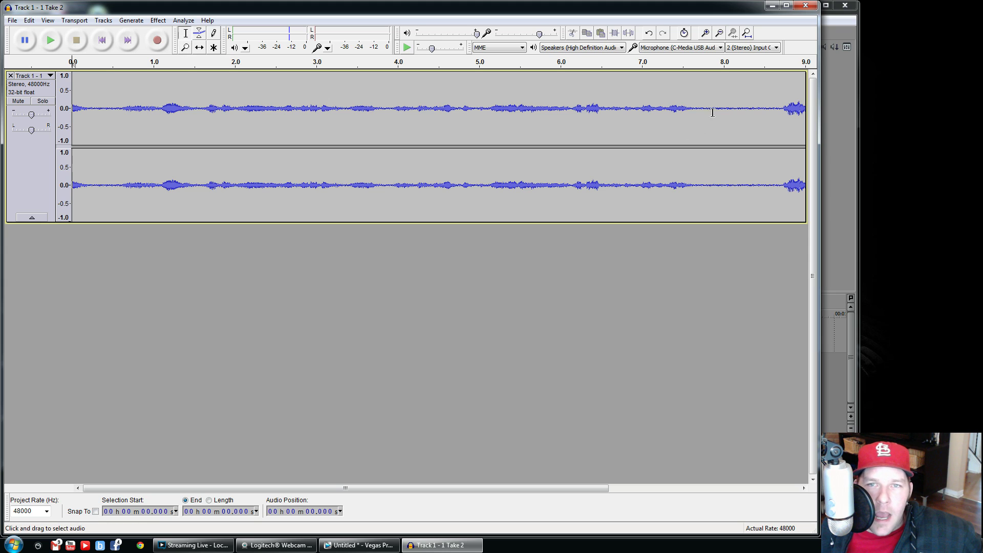
drag(719, 105, 743, 108)
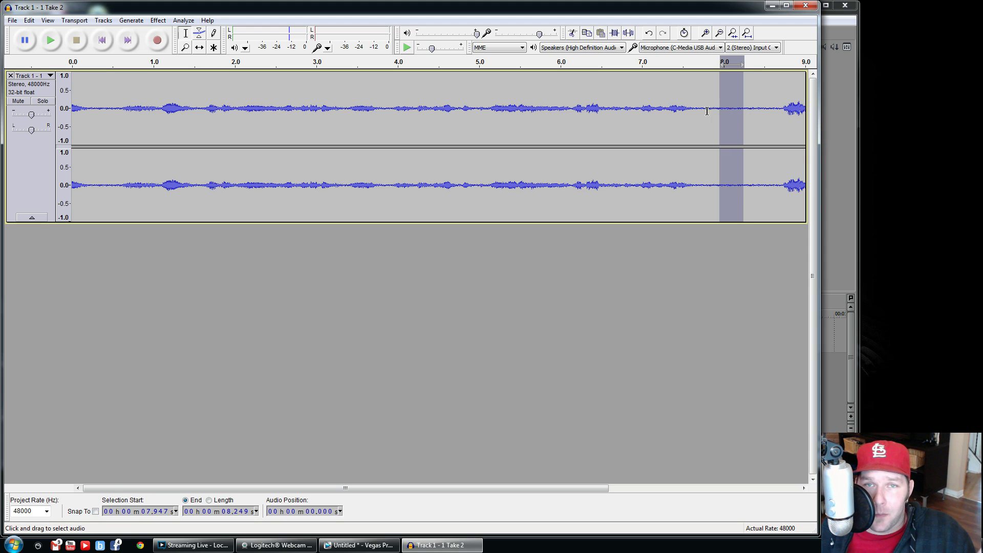
click(158, 20)
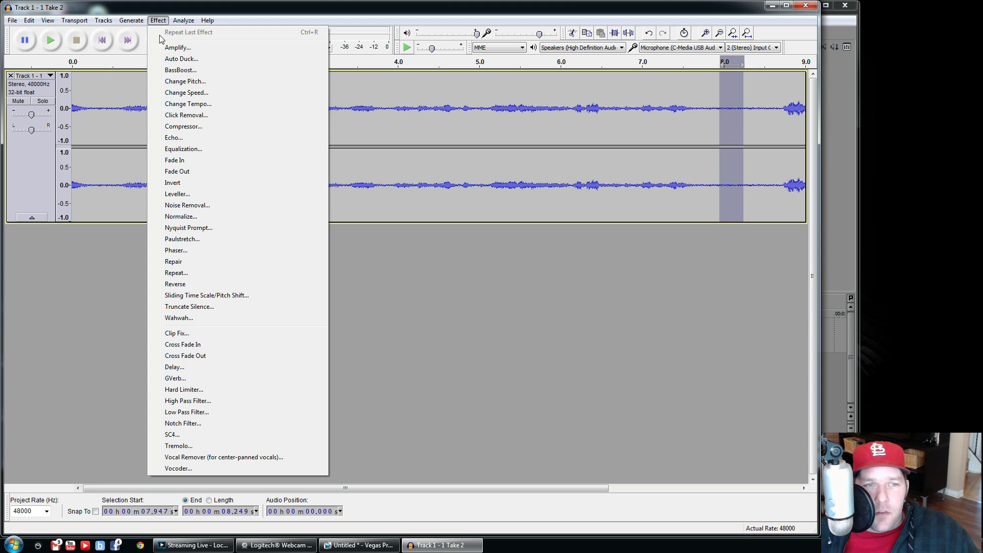
click(182, 206)
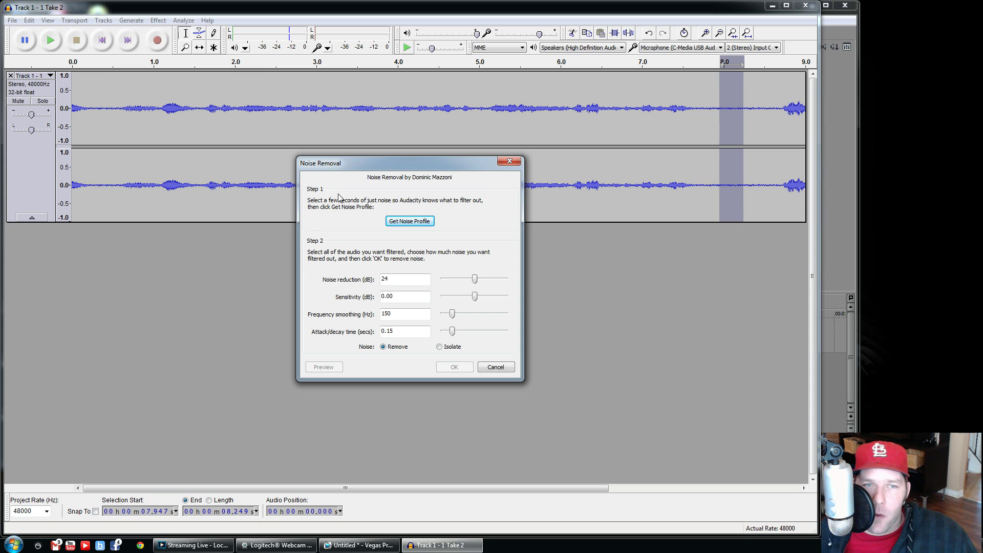
click(410, 223)
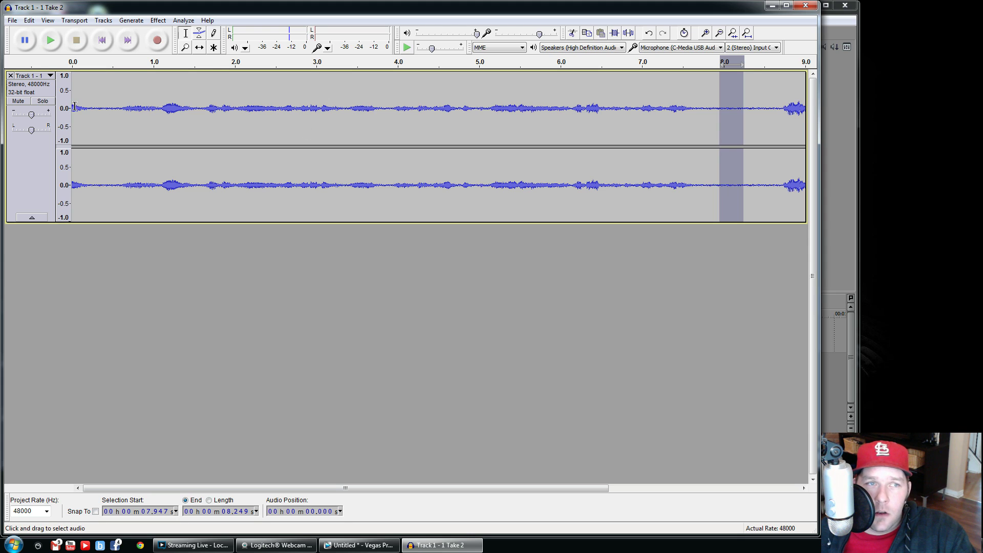
Step: Apply Noise Removal to the entire recording with 24 dB reduction, 0.00 dB sensitivity, 150 Hz frequency smoothing and 0.15 s attack/decay time
drag(73, 106, 707, 135)
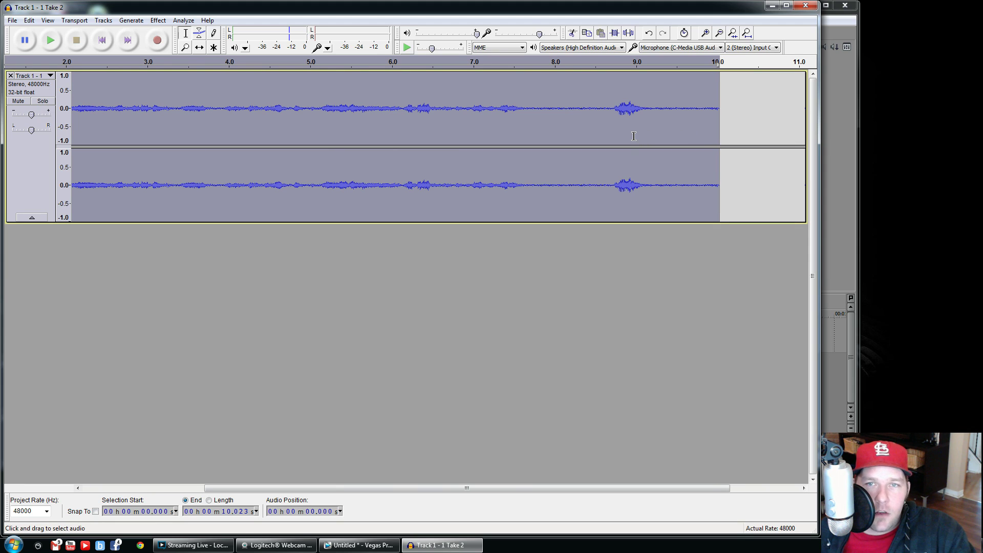
click(668, 133)
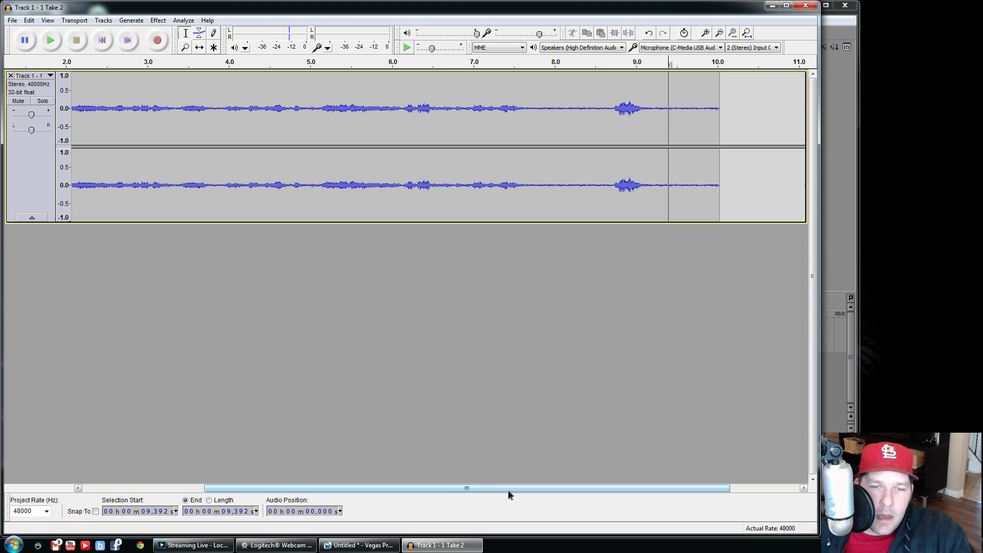
drag(507, 489, 332, 482)
key(ctrl+a)
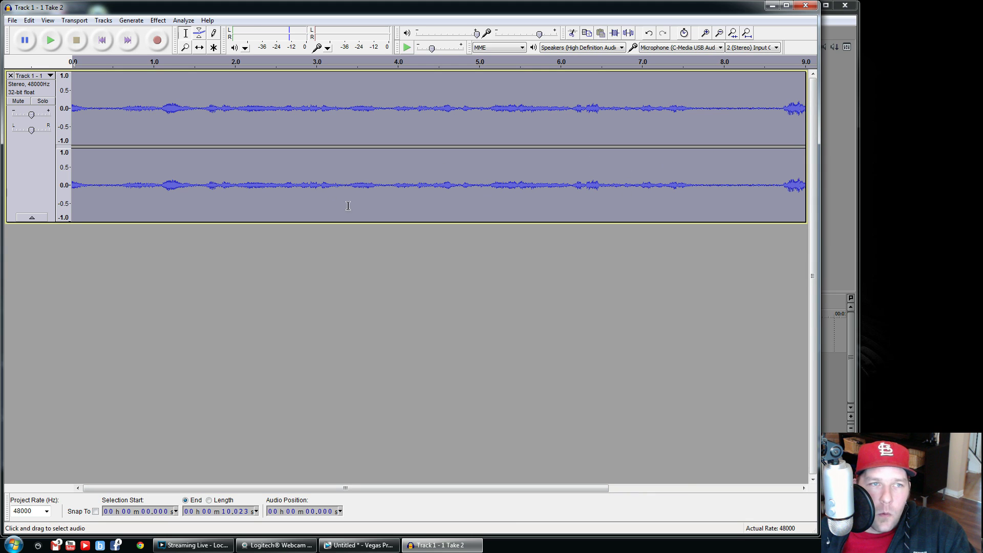
click(159, 21)
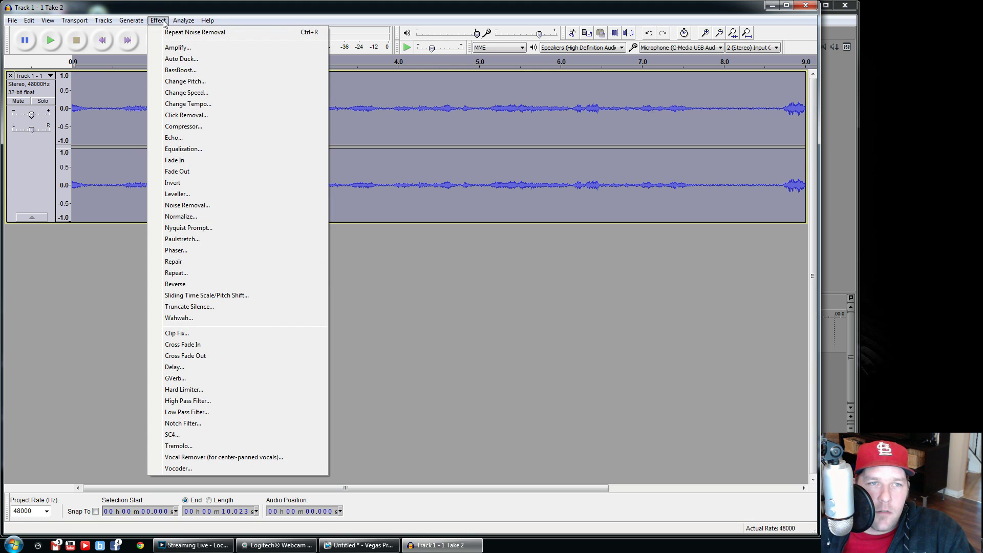
click(186, 205)
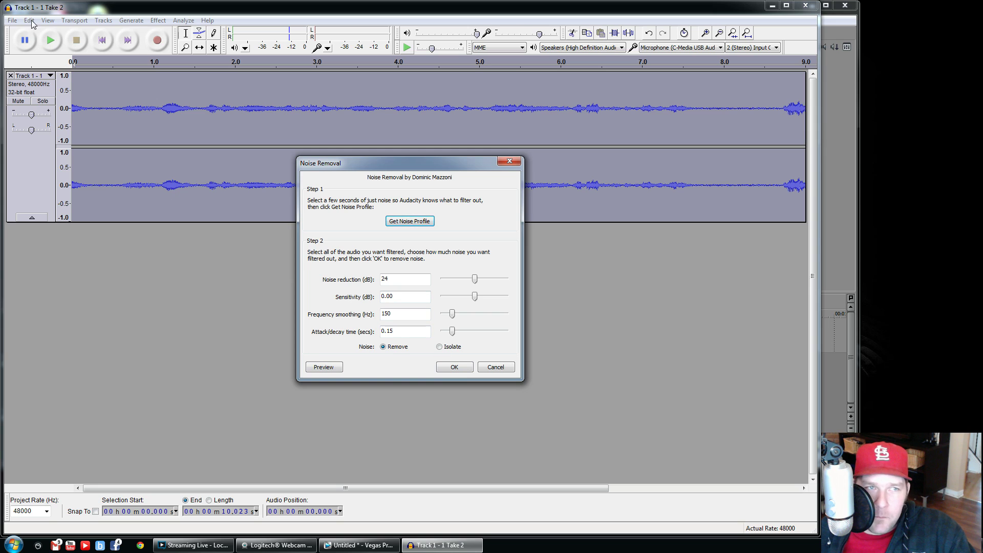
click(454, 368)
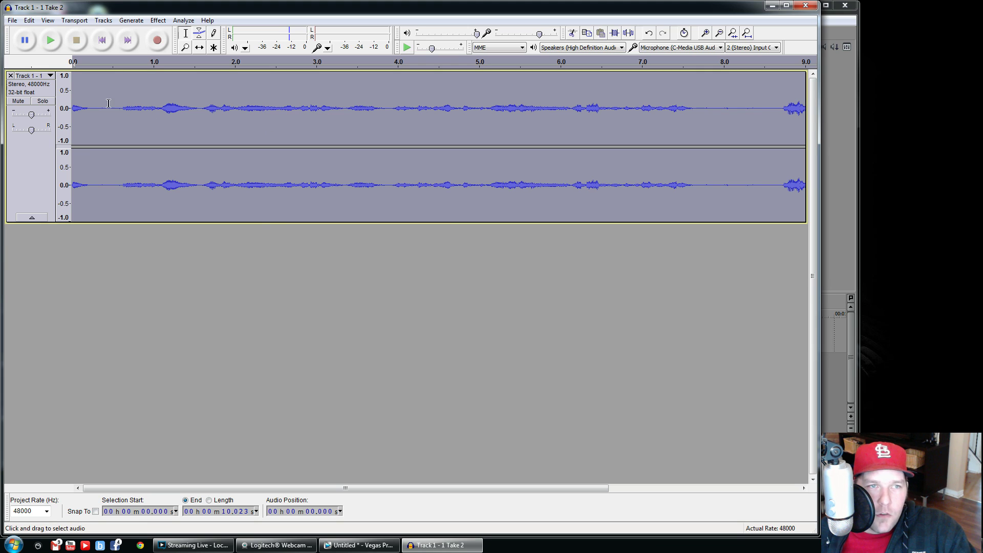
Step: Listen to the noise-reduced recording from the beginning and return to the start of the track
click(51, 40)
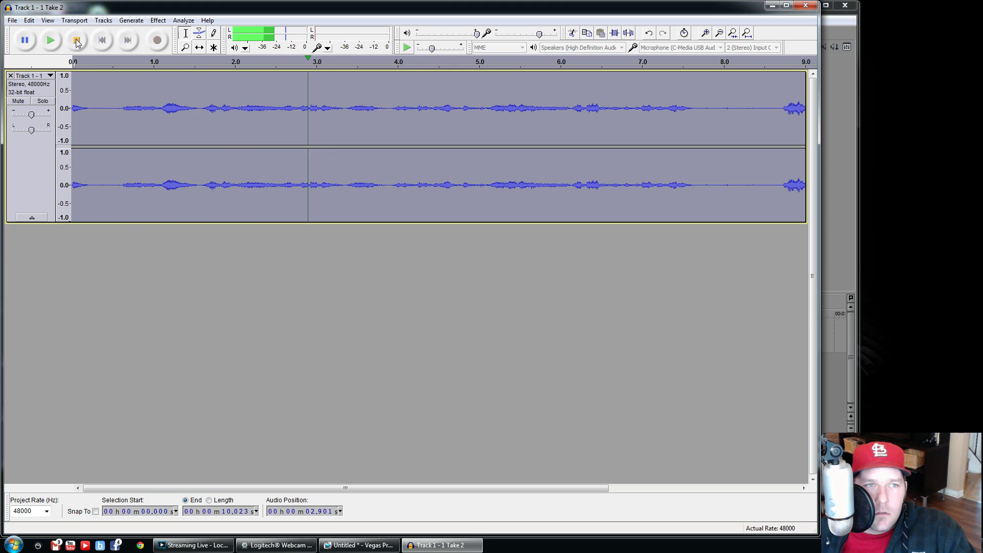
click(77, 39)
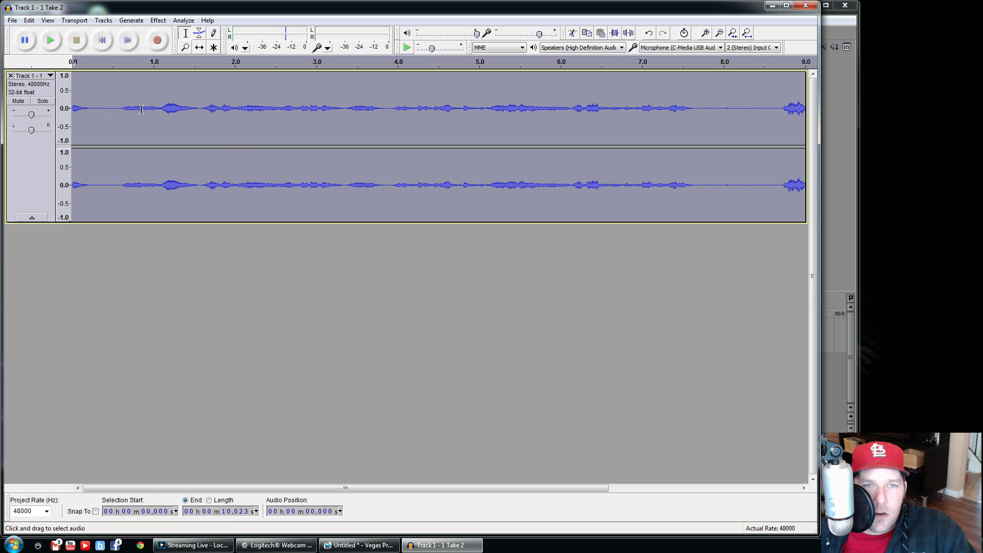
click(51, 41)
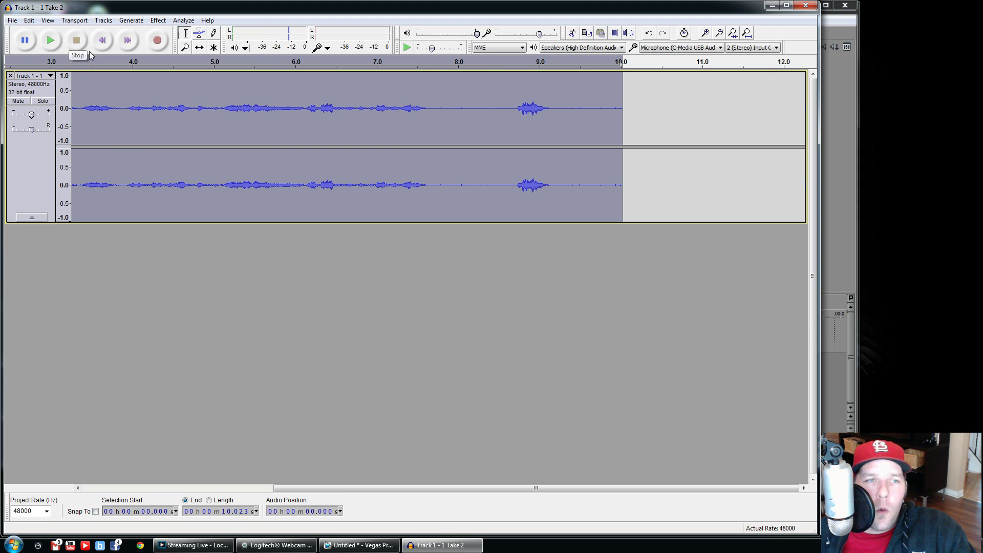
drag(459, 487, 199, 461)
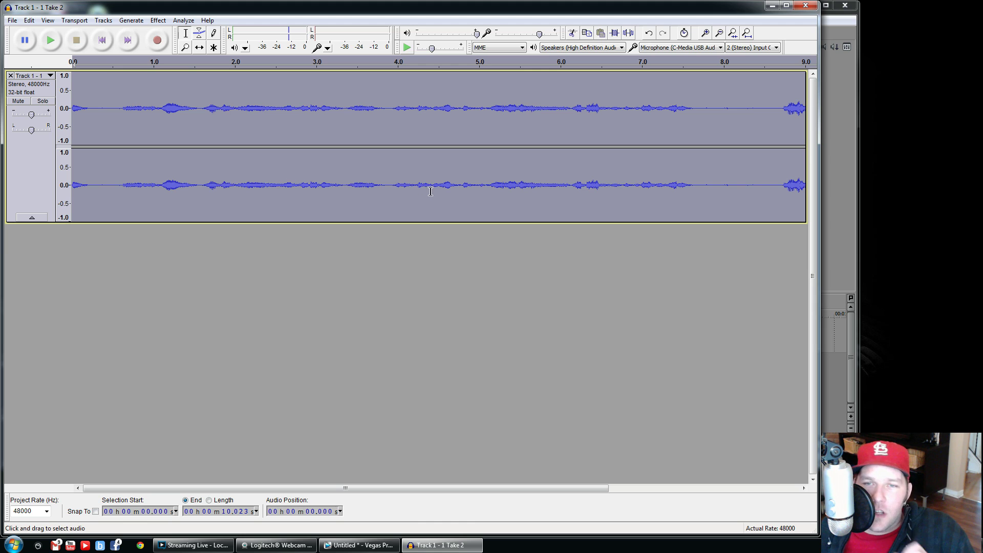
Step: Capture a new noise profile from the silent gap between about 7.68 and 8.12 seconds
click(703, 186)
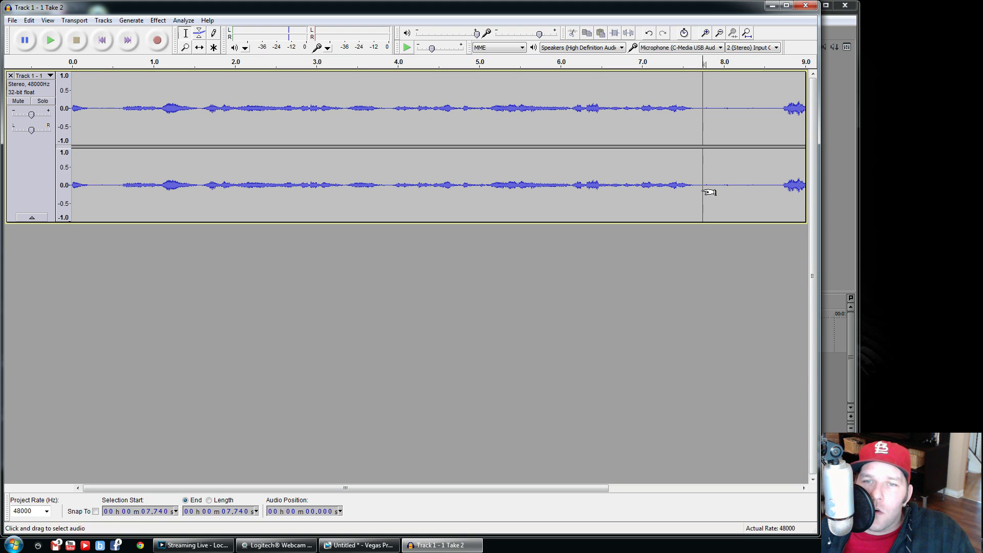
drag(732, 186, 697, 187)
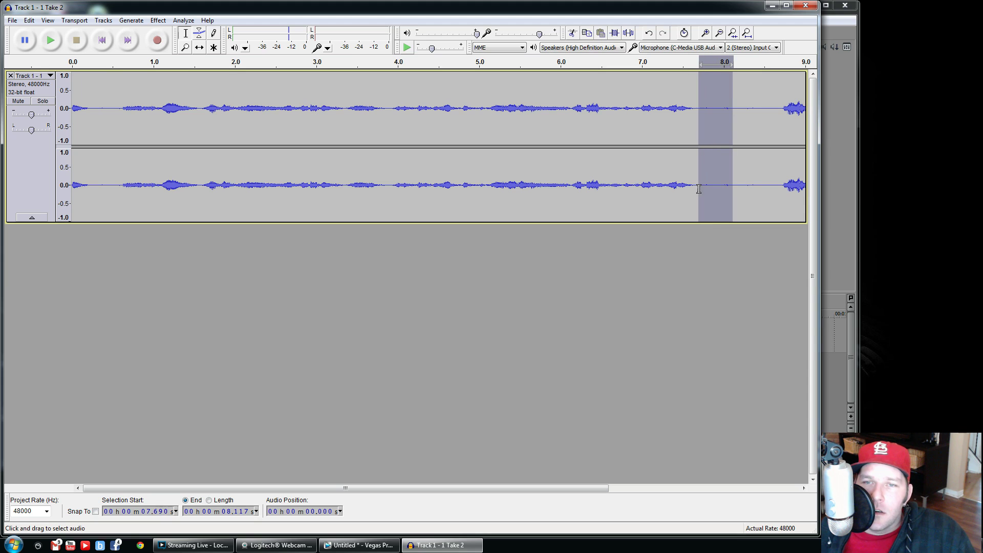
click(158, 20)
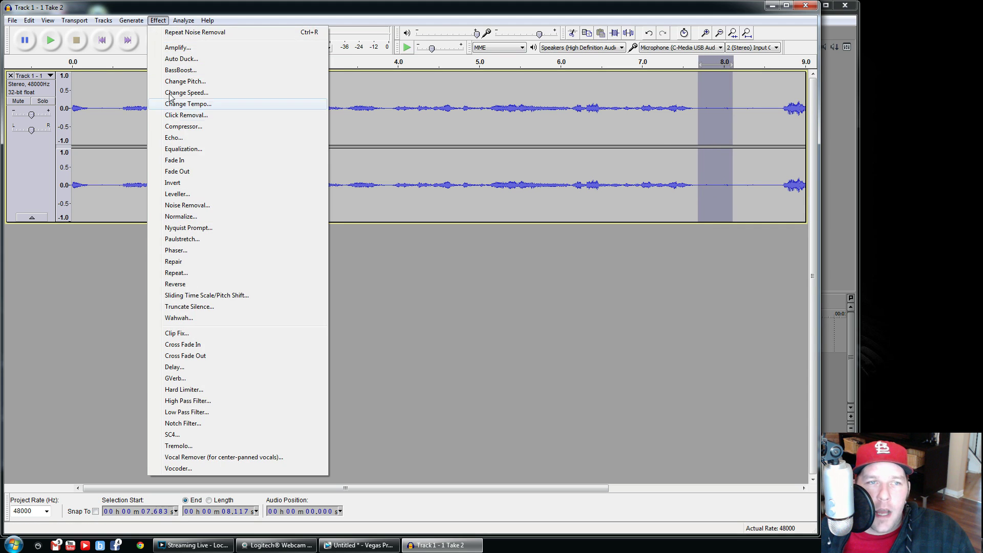
click(183, 205)
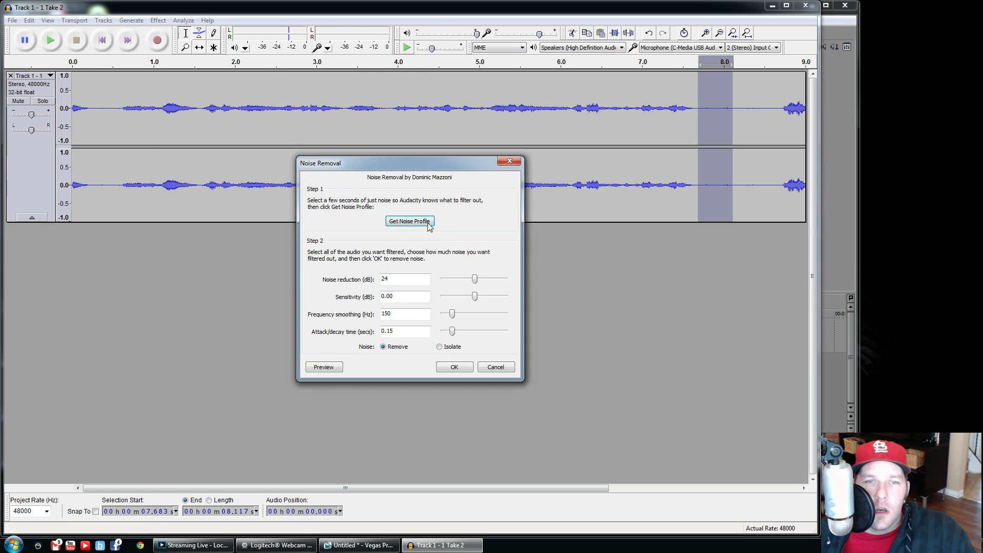
click(408, 220)
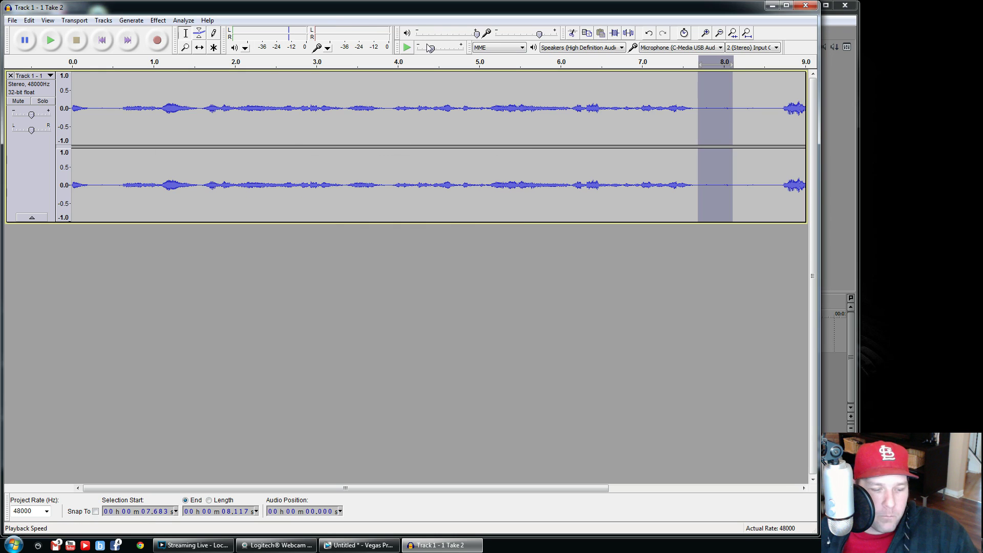
Step: Run a second Noise Removal pass on the whole recording at 24 dB reduction and play back the result
key(ctrl+a)
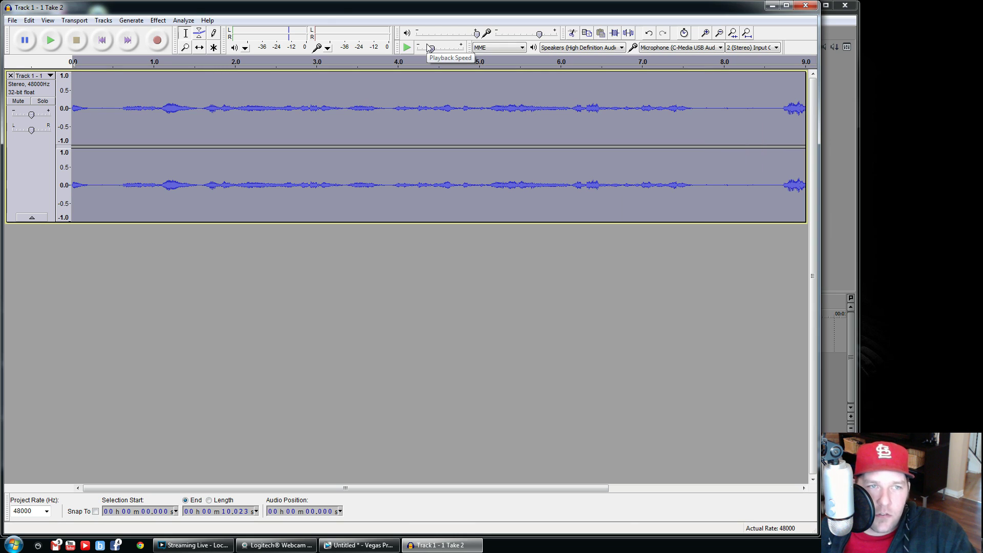
click(153, 21)
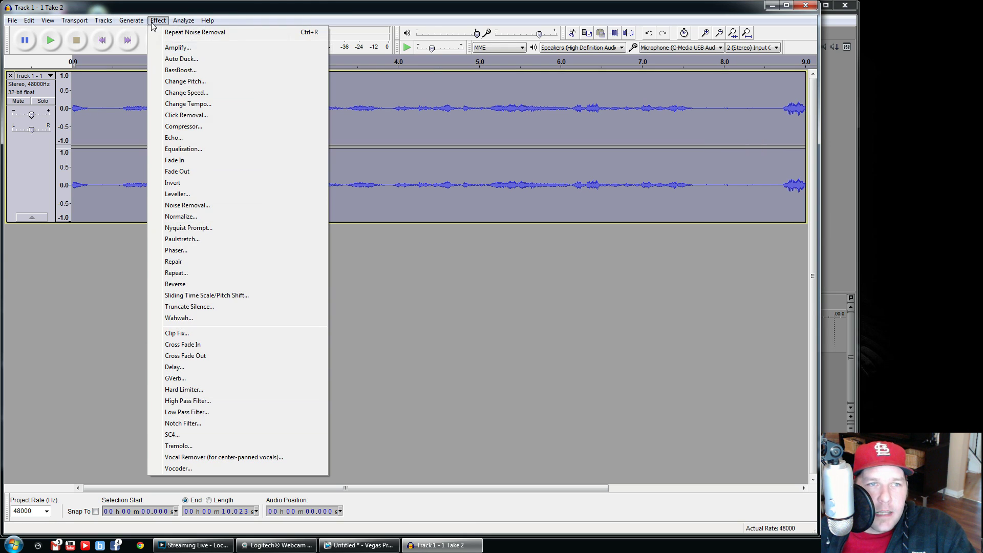
click(194, 207)
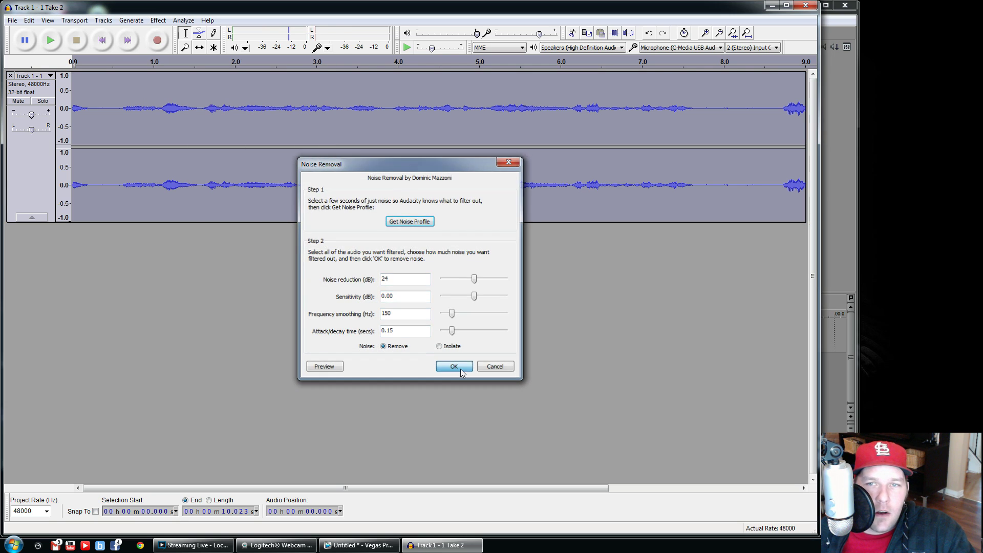
click(460, 369)
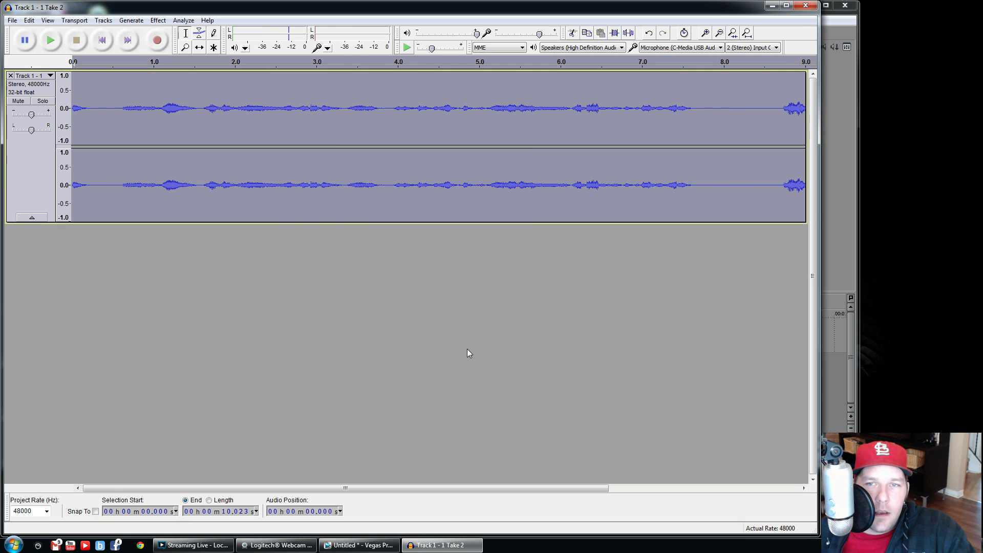
click(45, 41)
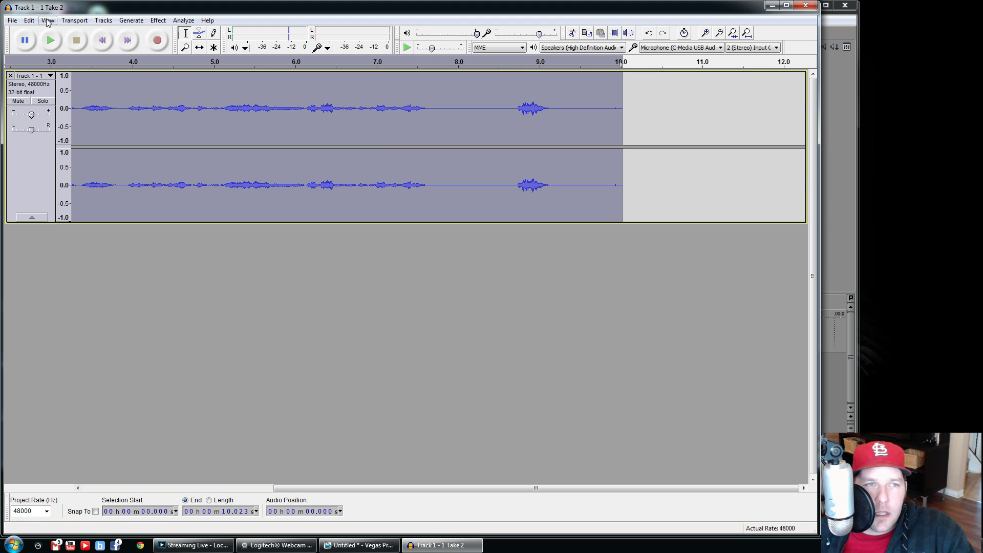
Step: Normalize the whole recording to a maximum amplitude of -1.0 dB with DC offset removal, and listen to the result
click(158, 21)
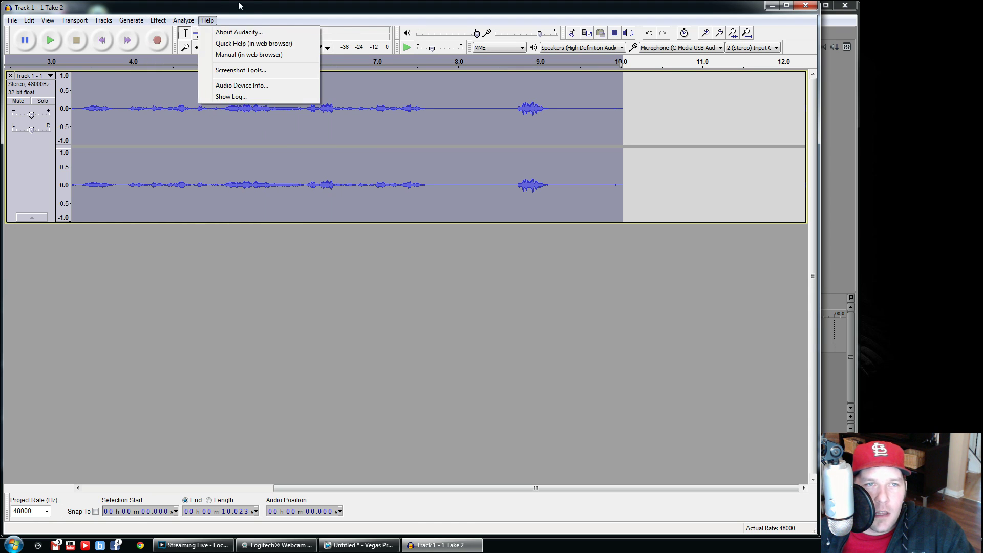
click(207, 21)
click(158, 20)
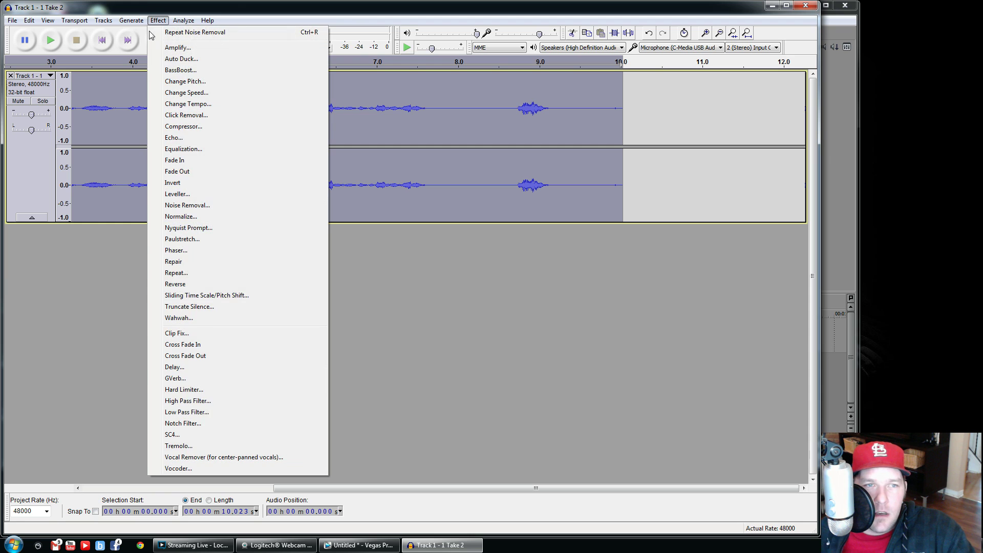
click(189, 217)
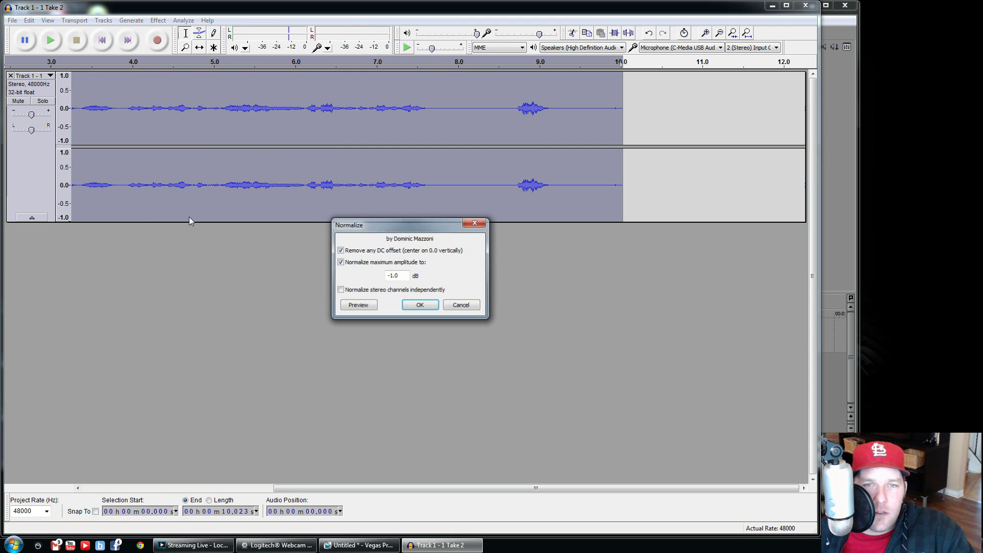
click(420, 304)
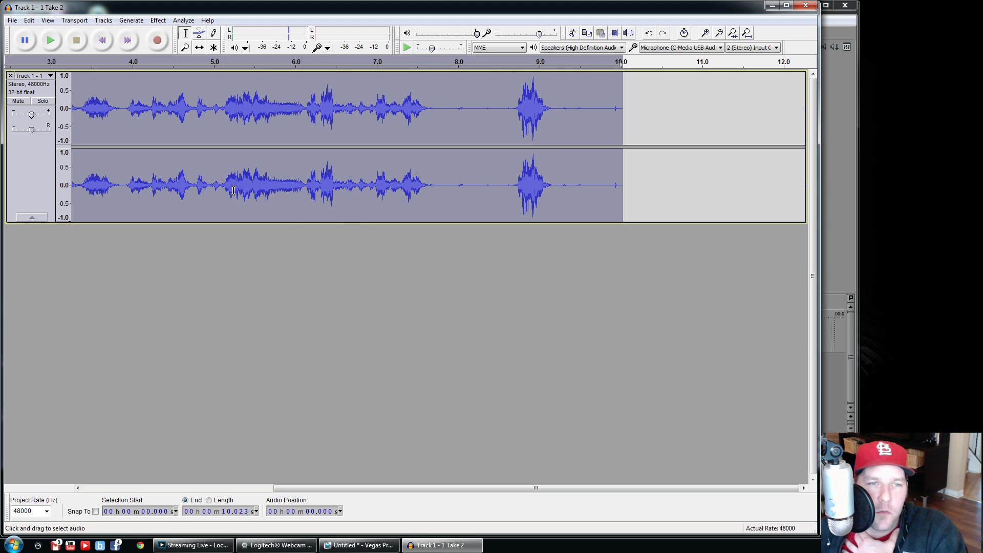
click(54, 43)
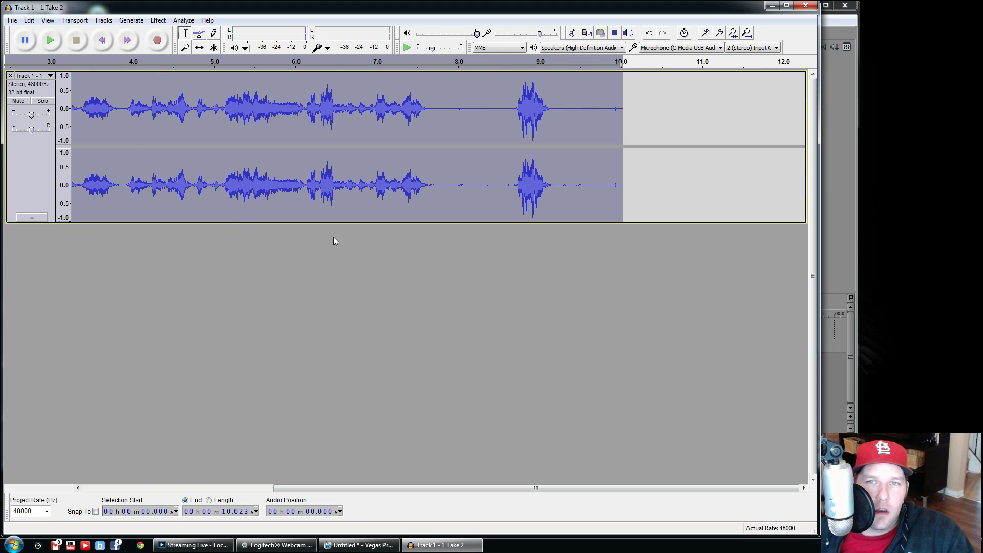
Step: Compress the entire recording with a -12 dB threshold, -40 dB noise floor, 2:1 ratio, 0.2 s attack, 1.0 s decay and make-up gain
click(386, 205)
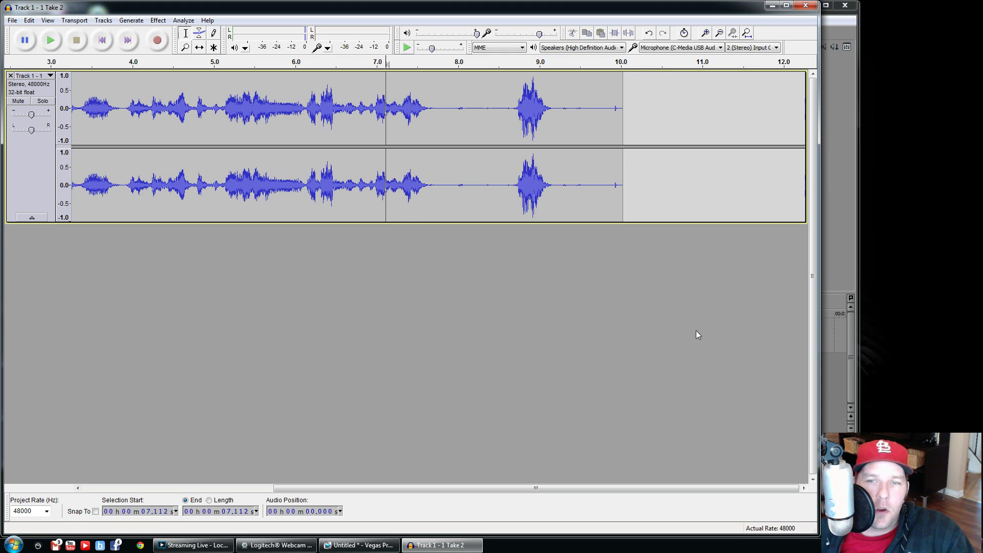
drag(563, 488, 342, 482)
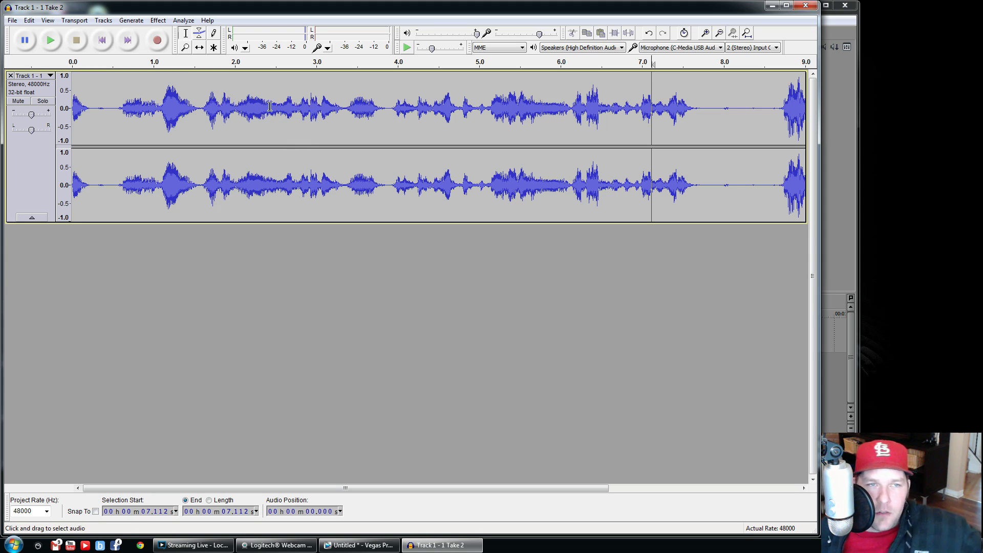
click(159, 20)
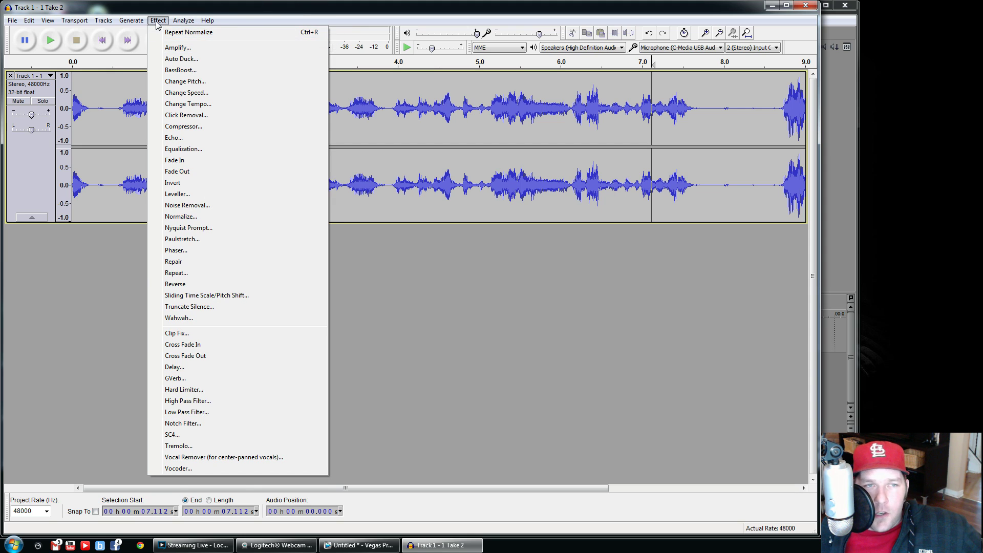
click(173, 127)
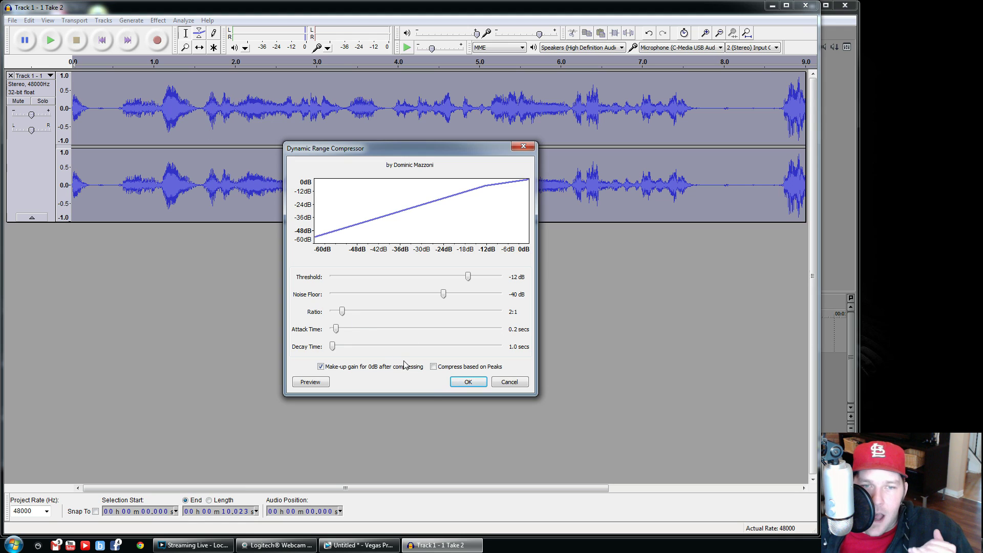
click(457, 383)
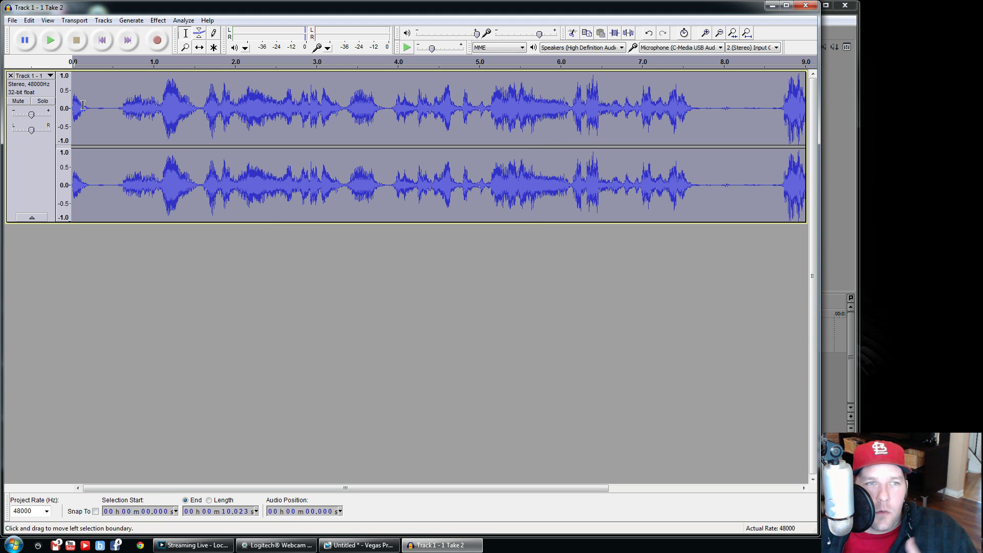
Step: Normalize the compressed recording to a maximum amplitude of -1.0 dB with DC offset removal, and play back the result
click(50, 40)
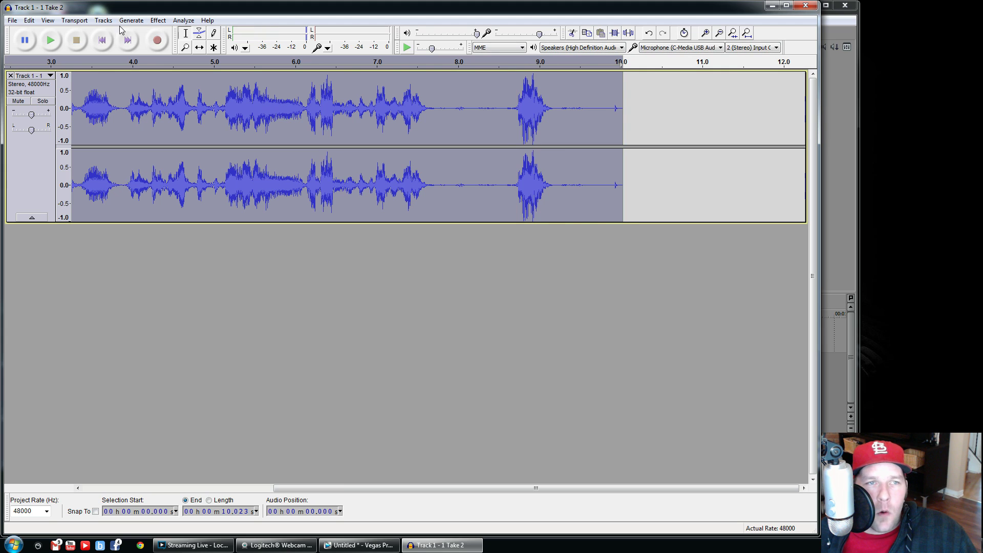
click(157, 23)
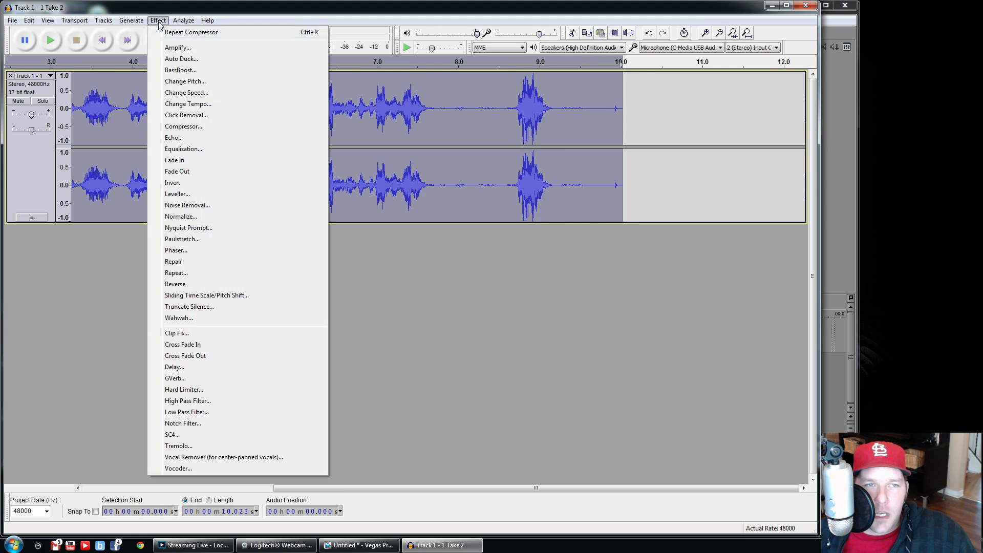
click(194, 218)
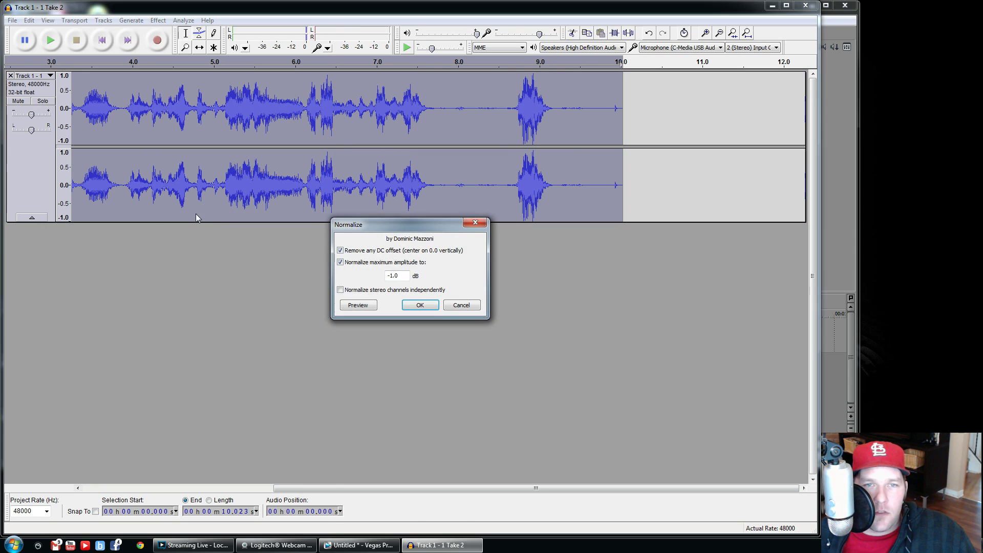
click(429, 306)
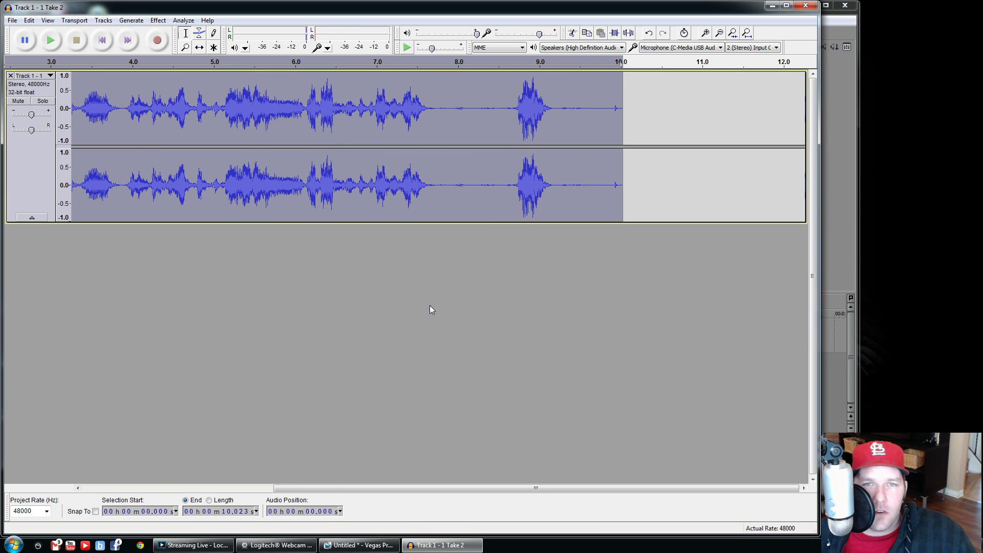
click(50, 40)
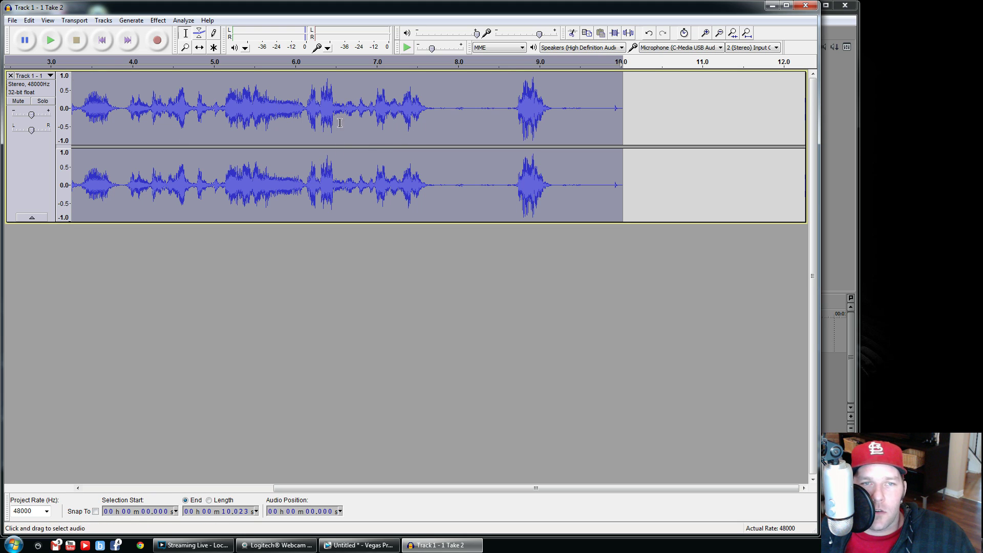
Step: Start exporting the processed audio and choose the Desktop as the save location
click(11, 21)
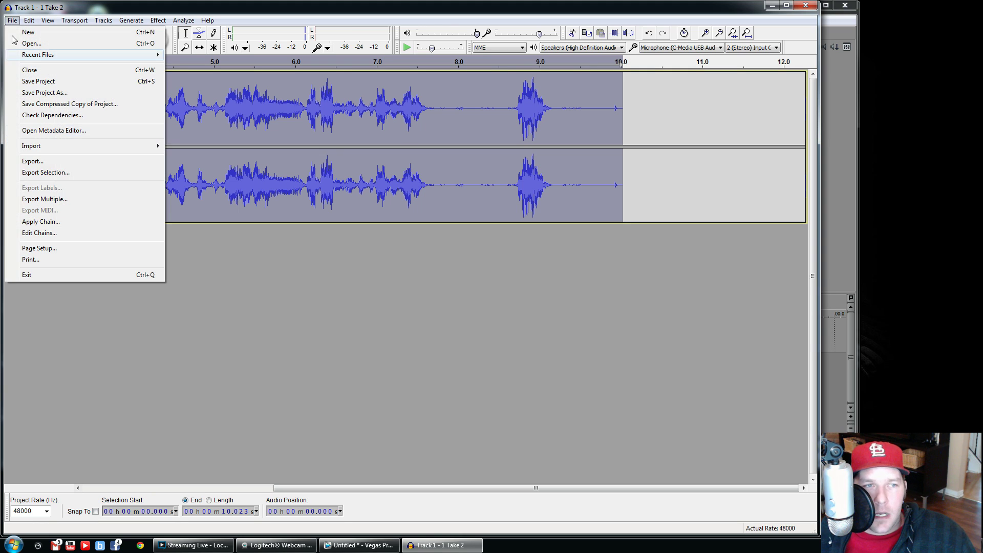
click(32, 162)
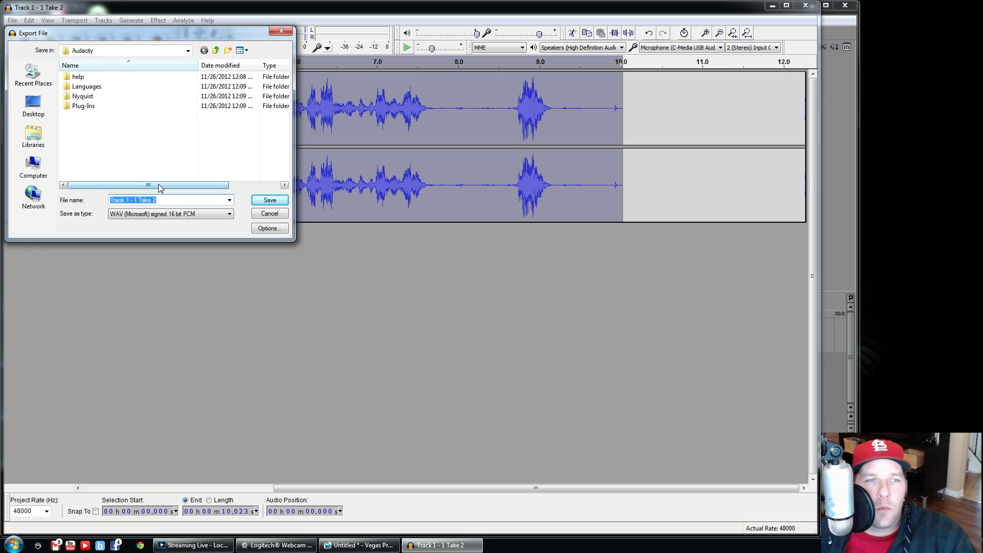
click(183, 51)
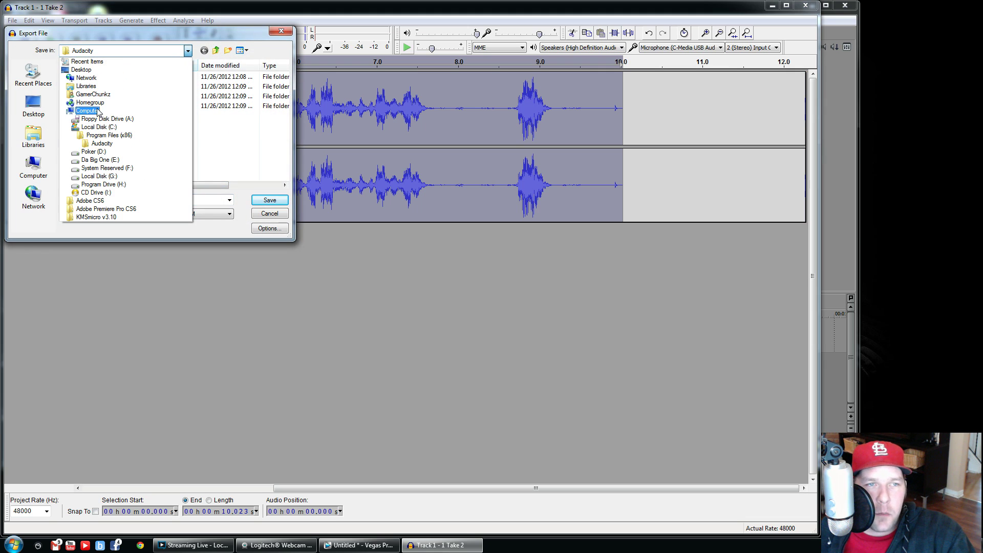
click(84, 71)
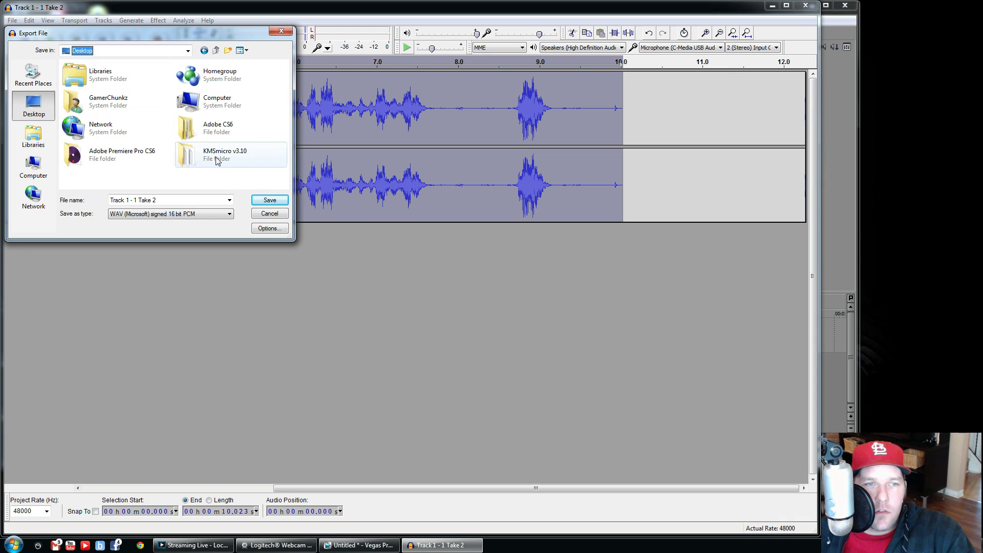
key(Tab)
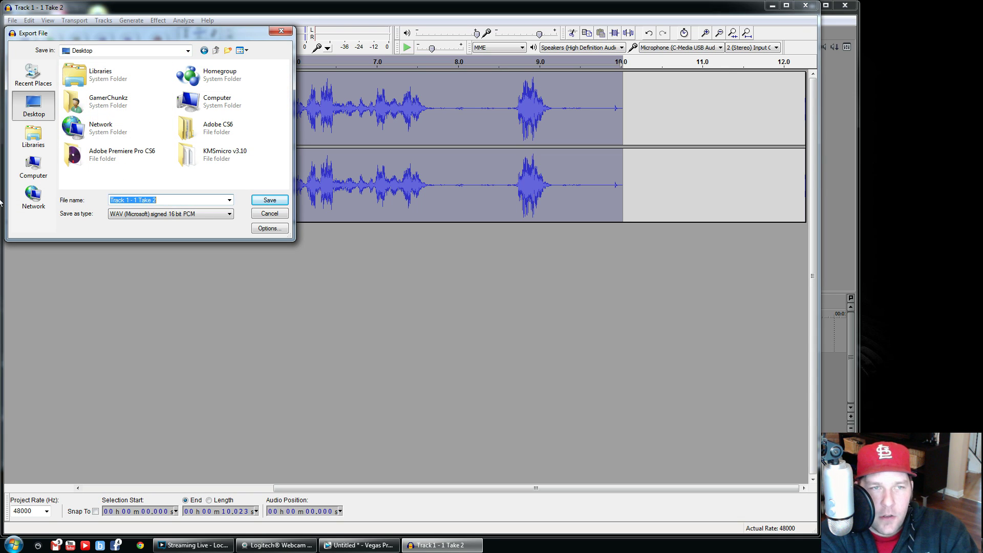
text(kjflkajfjaslkfjewa)
key(BackSpace)
key(BackSpace)
key(BackSpace)
key(BackSpace)
key(BackSpace)
key(BackSpace)
key(BackSpace)
key(BackSpace)
key(BackSpace)
key(BackSpace)
key(BackSpace)
key(BackSpace)
key(BackSpace)
key(BackSpace)
key(BackSpace)
key(BackSpace)
key(BackSpace)
key(BackSpace)
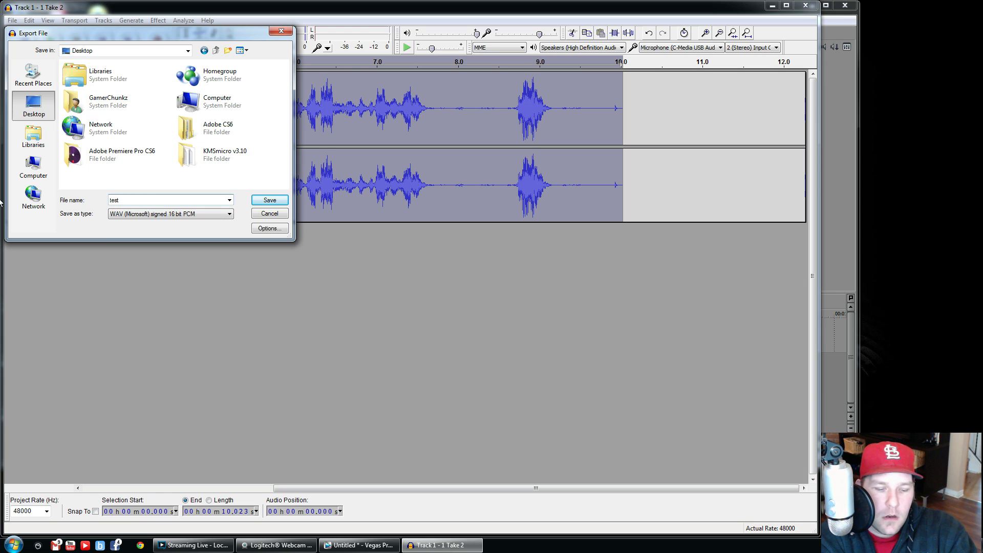
Step: Export the recording as "test audio" in WAV (Microsoft) signed 16 bit PCM format with blank metadata, and close Audacity without saving changes
text(test audio)
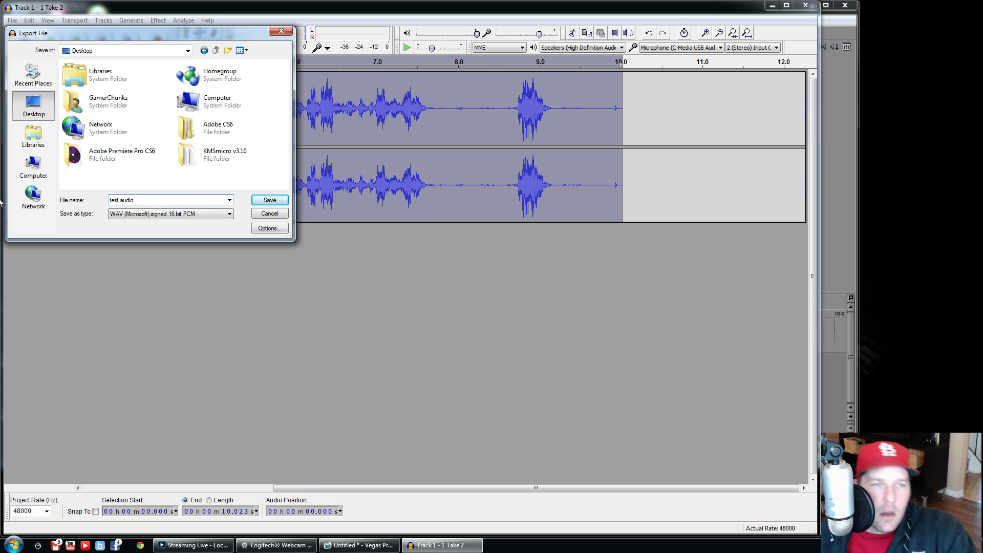
click(113, 216)
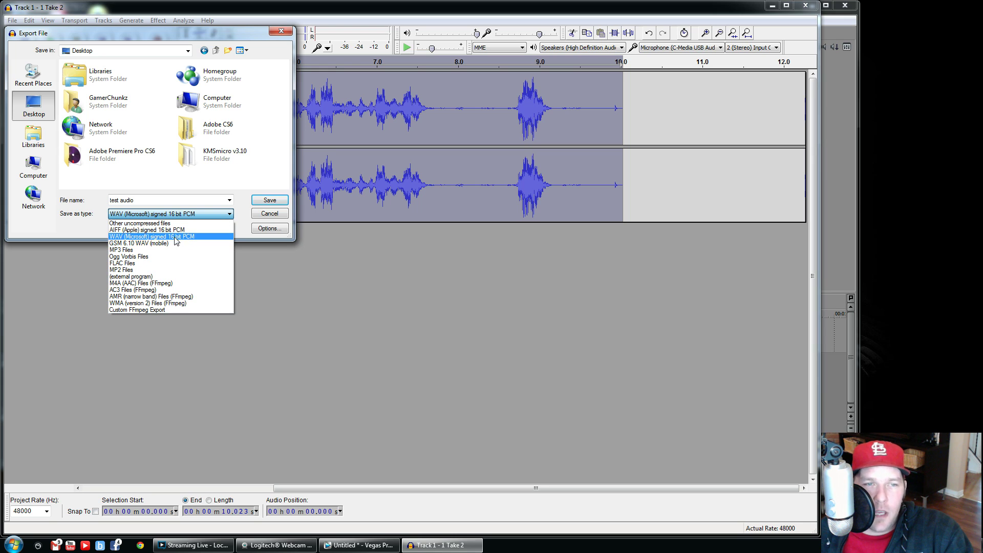
click(231, 215)
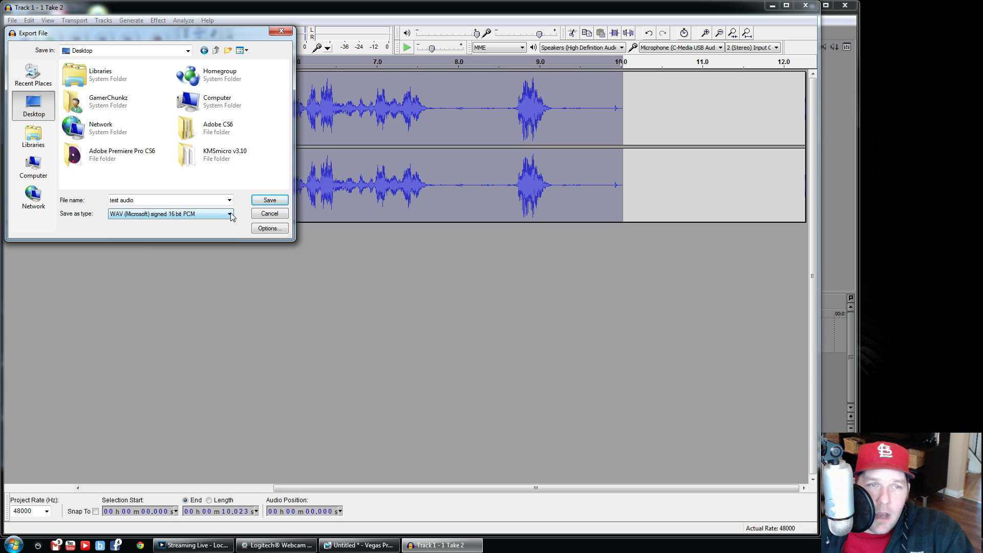
click(270, 200)
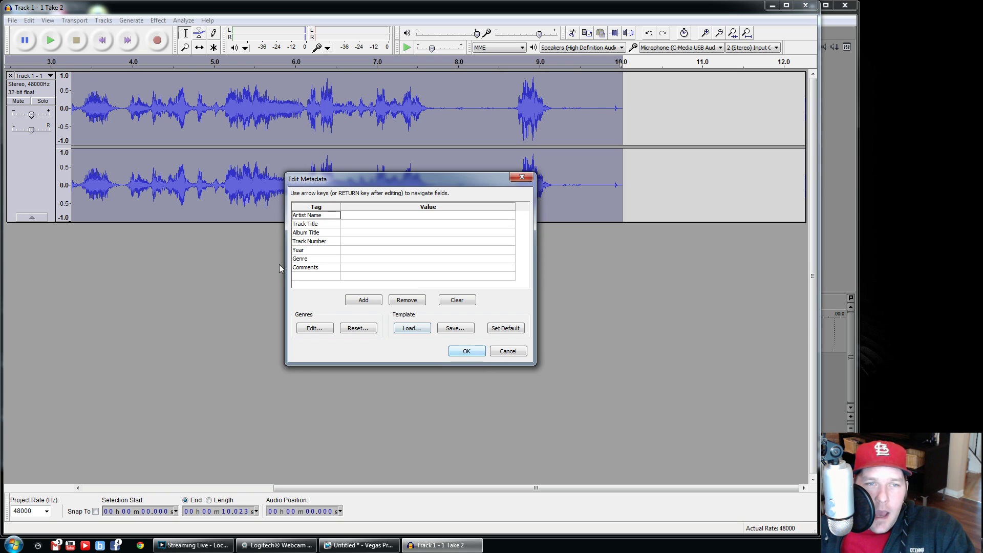
click(473, 355)
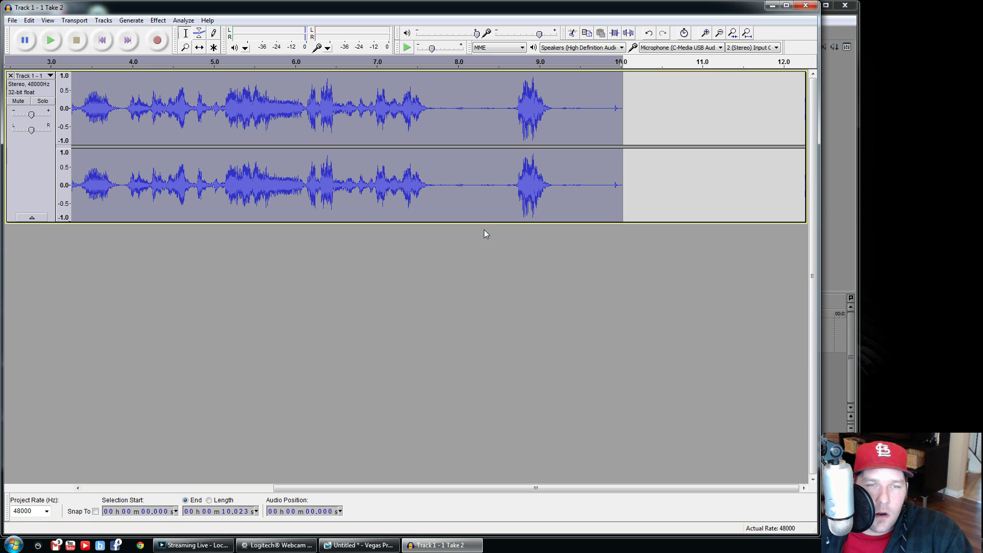
click(805, 6)
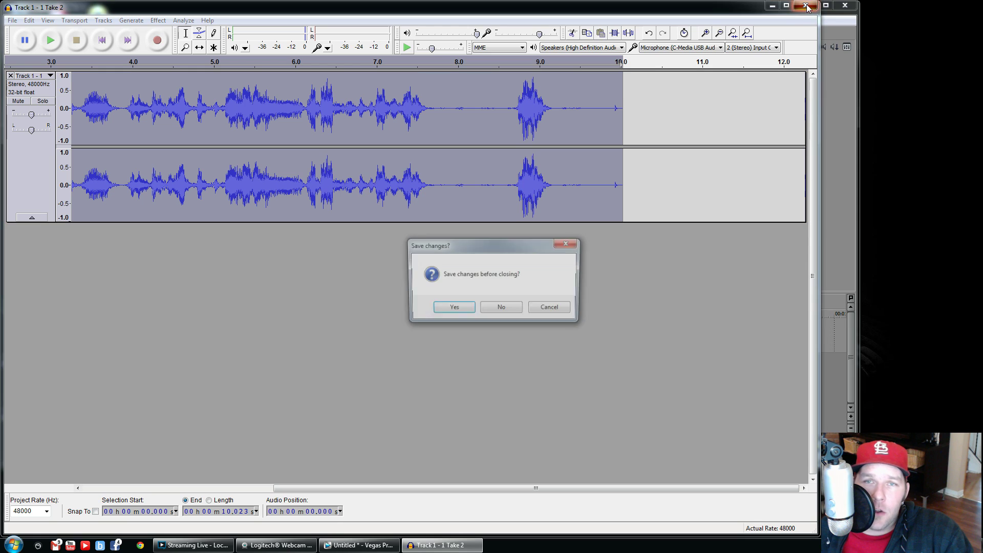
click(493, 310)
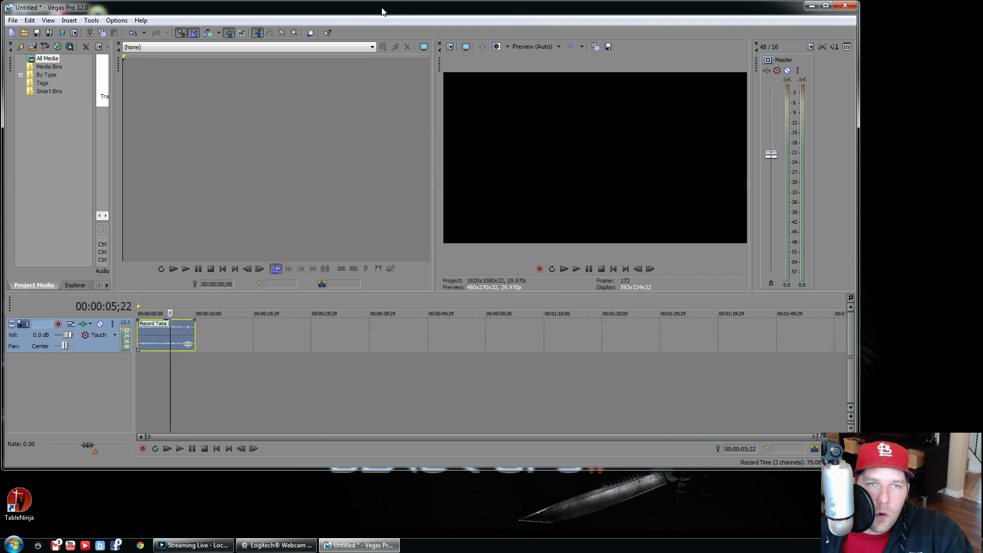
Step: Add the exported test audio file from the desktop to a new track below the original recording in Vegas Pro
drag(382, 10, 461, 11)
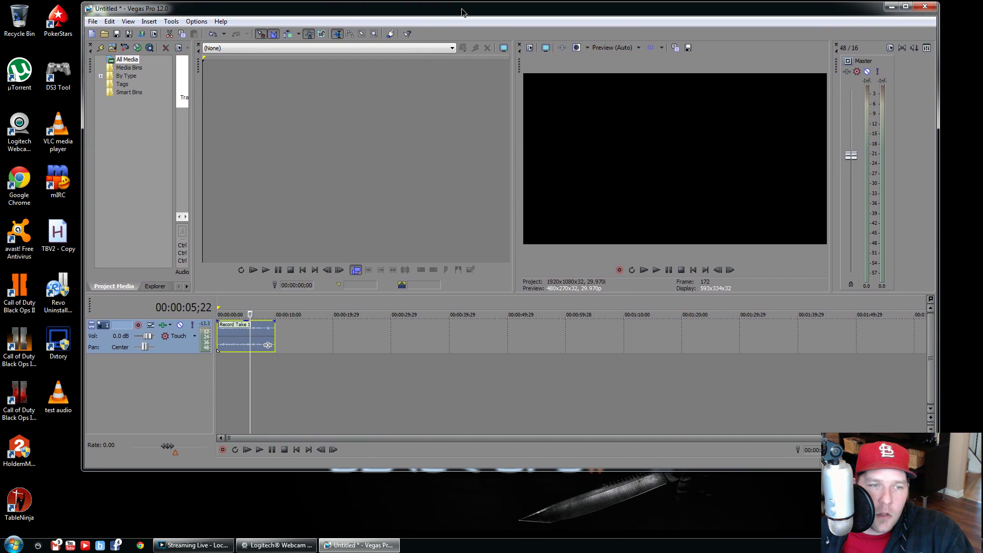
click(57, 397)
drag(60, 402, 224, 375)
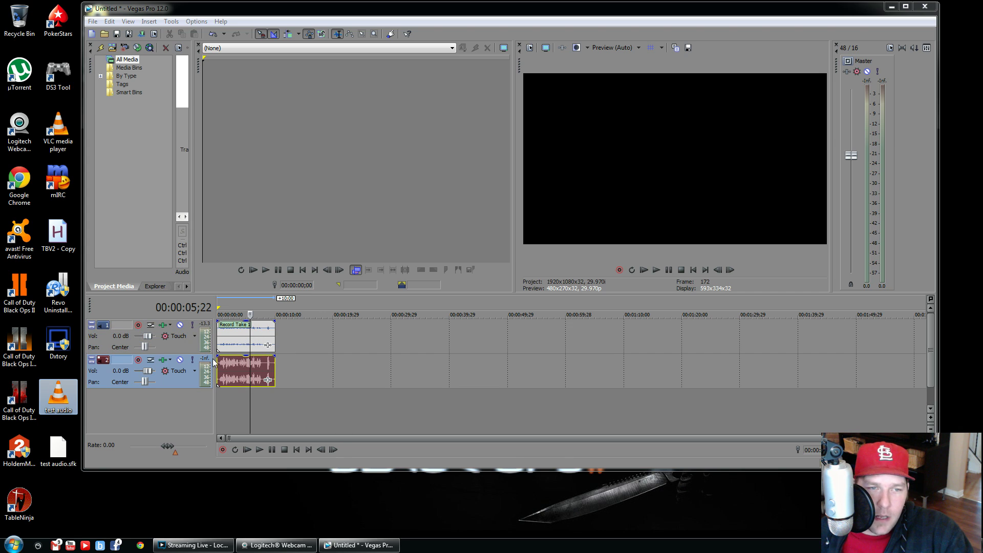
Step: Mute the test audio track and play the original recording from the start of the timeline
click(180, 360)
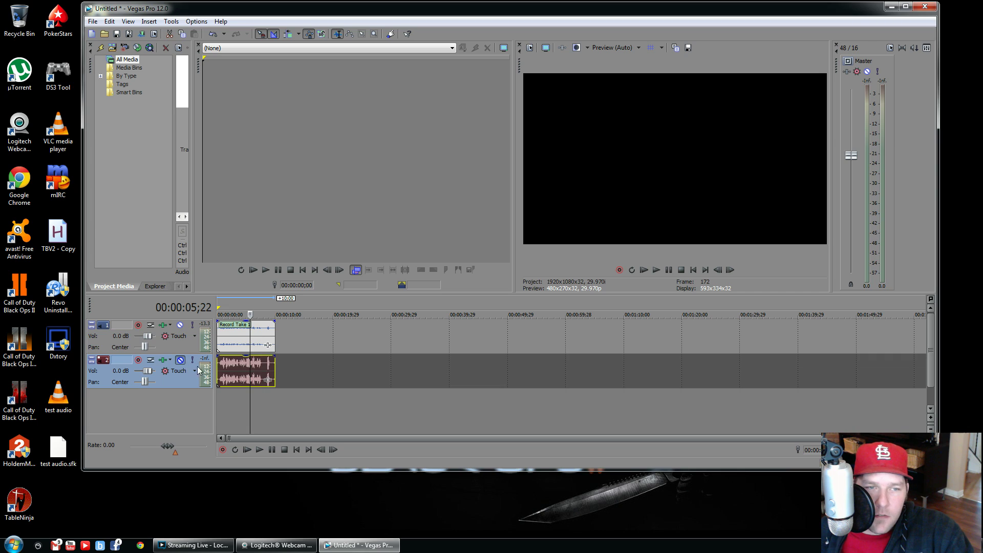
click(219, 402)
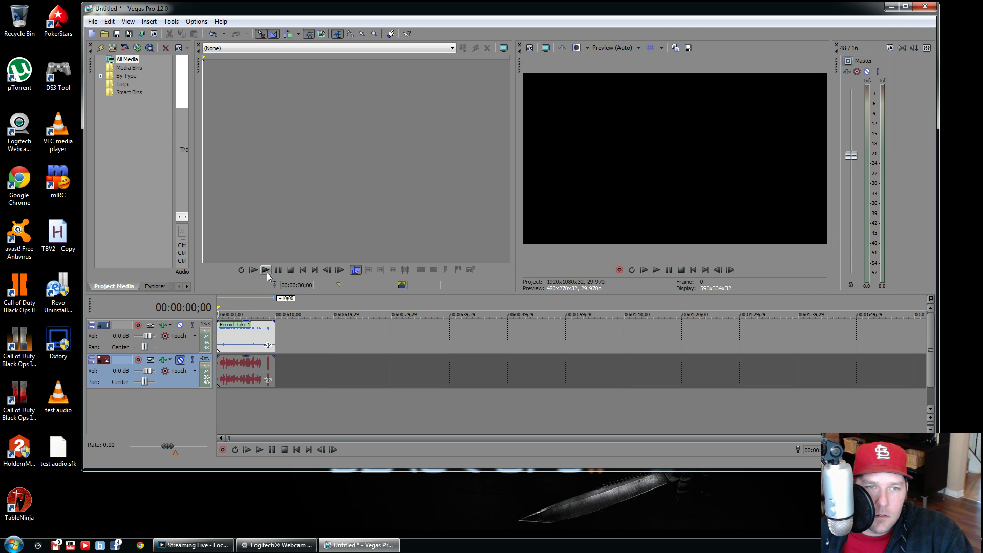
key(space)
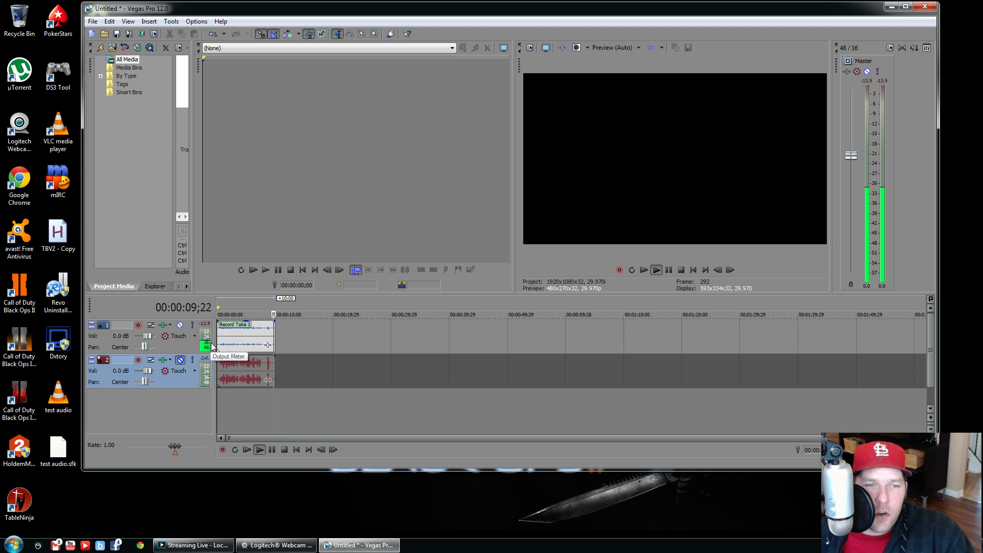
click(656, 269)
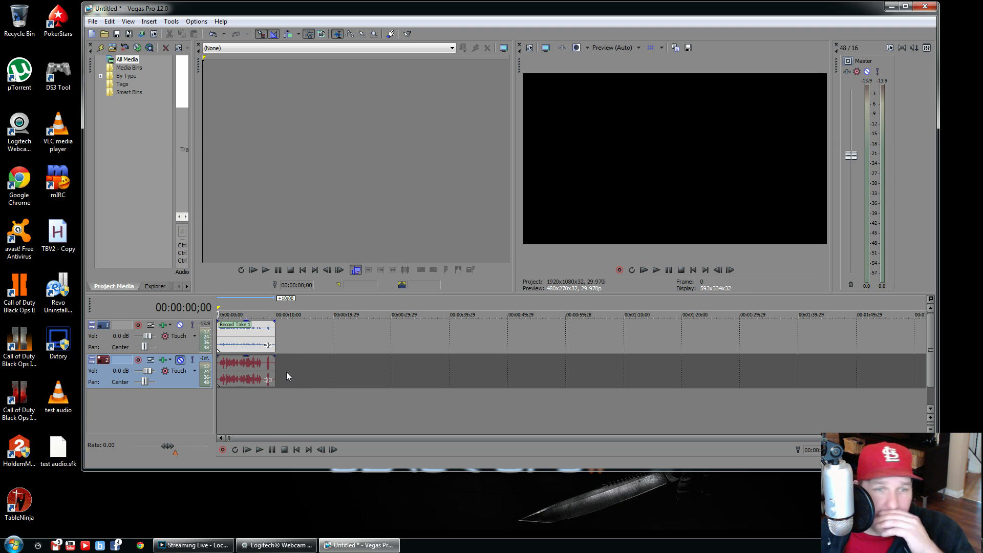
Step: Mute the original recording's track, unmute the test audio track and play the cleaned audio from the start
click(180, 325)
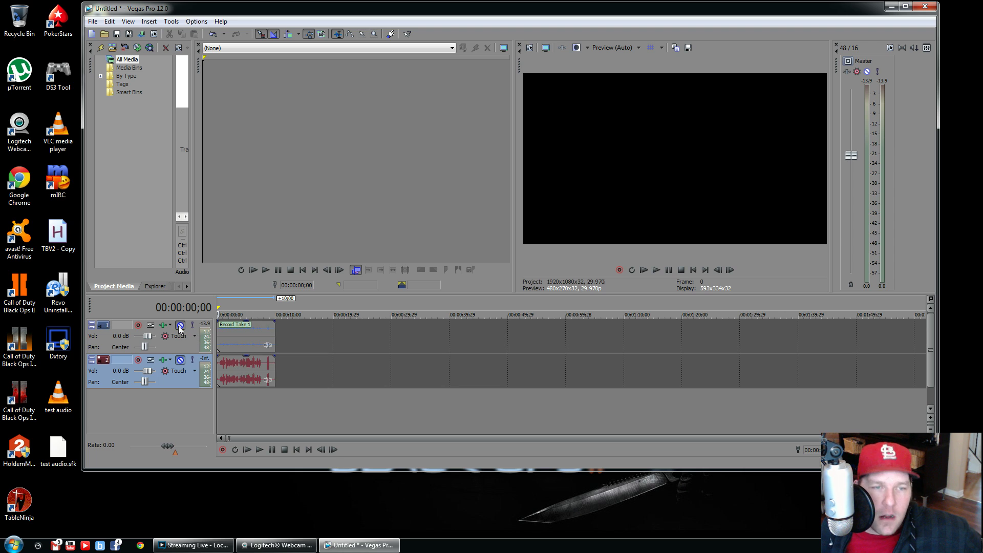
click(180, 360)
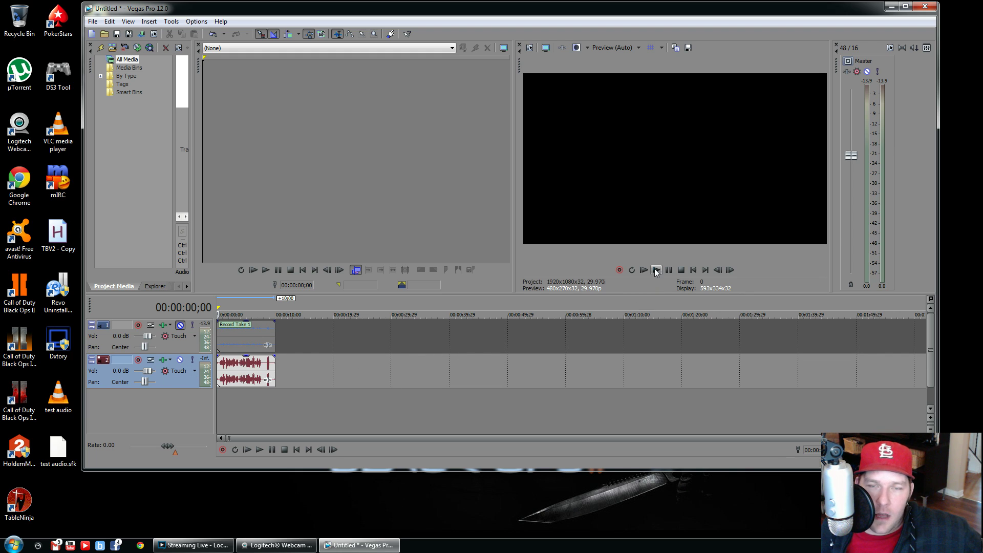
click(656, 269)
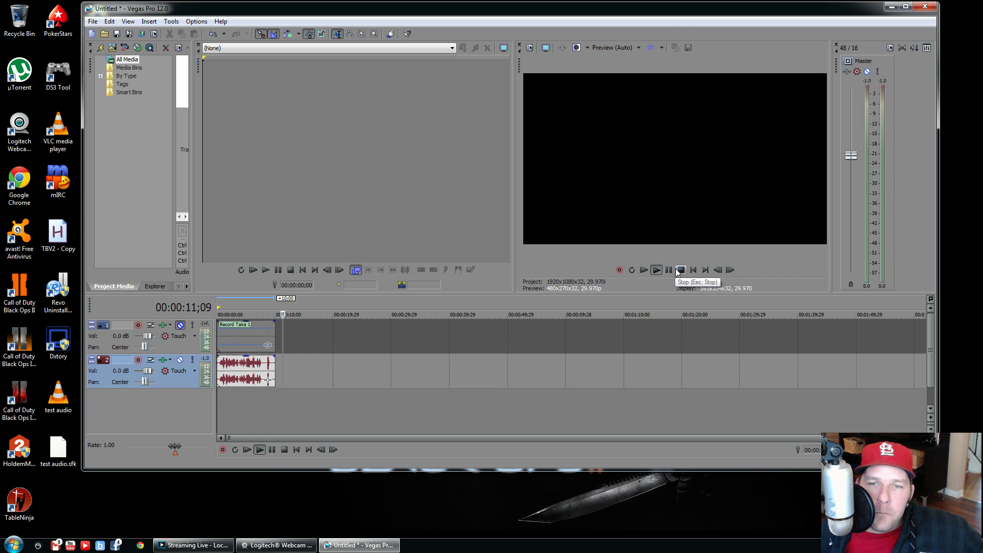
click(668, 270)
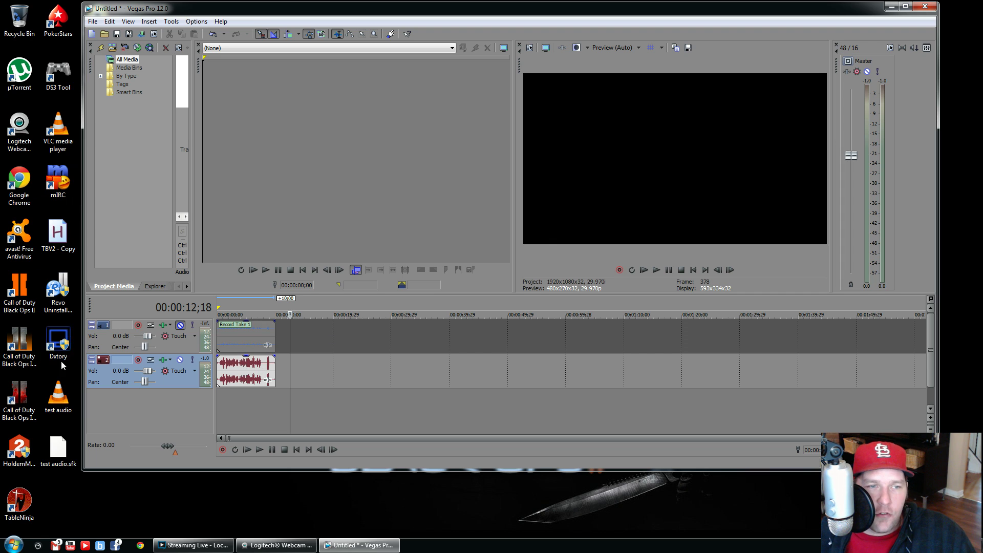
Step: Minimize Vegas Pro and open the test audio file from the desktop in Audacity, importing it as a copy
click(891, 7)
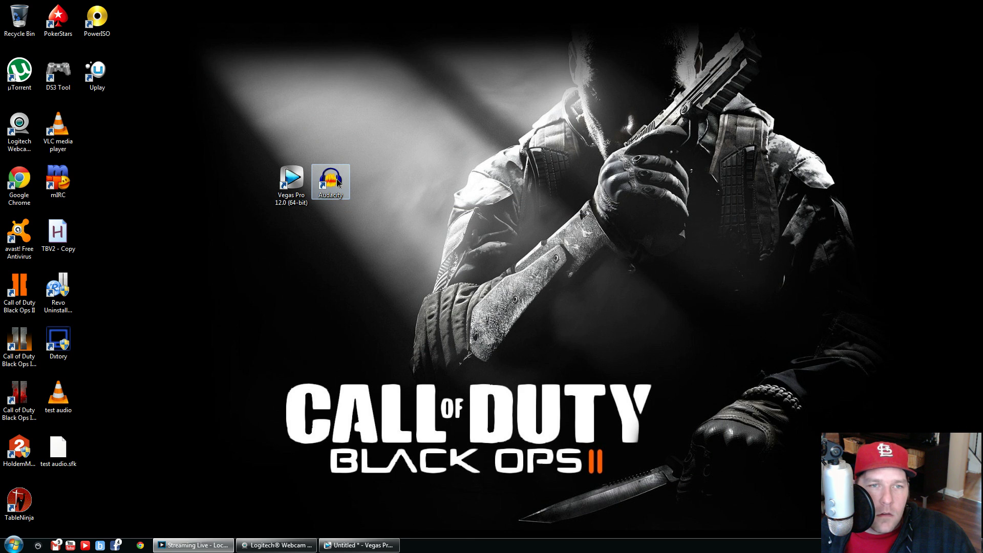
drag(58, 394, 297, 389)
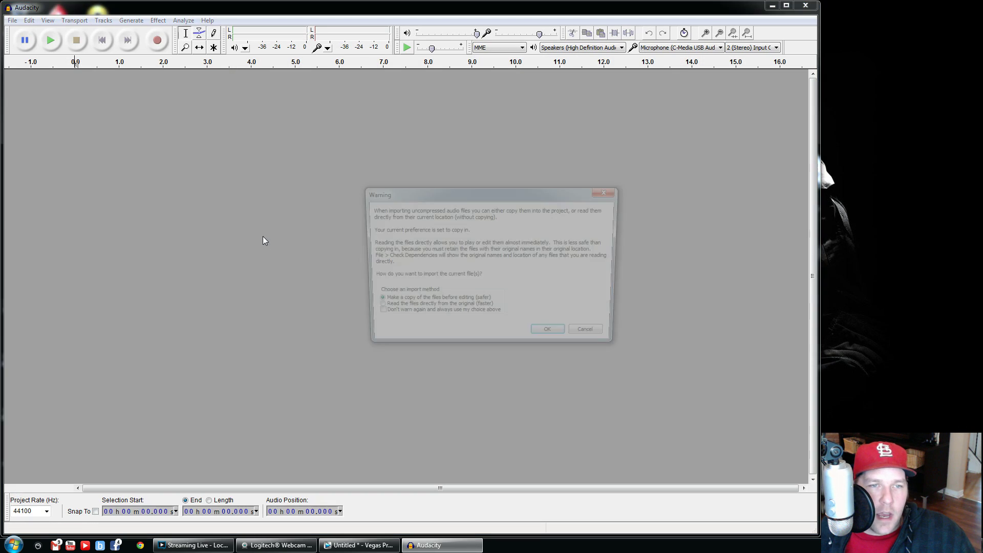
click(557, 337)
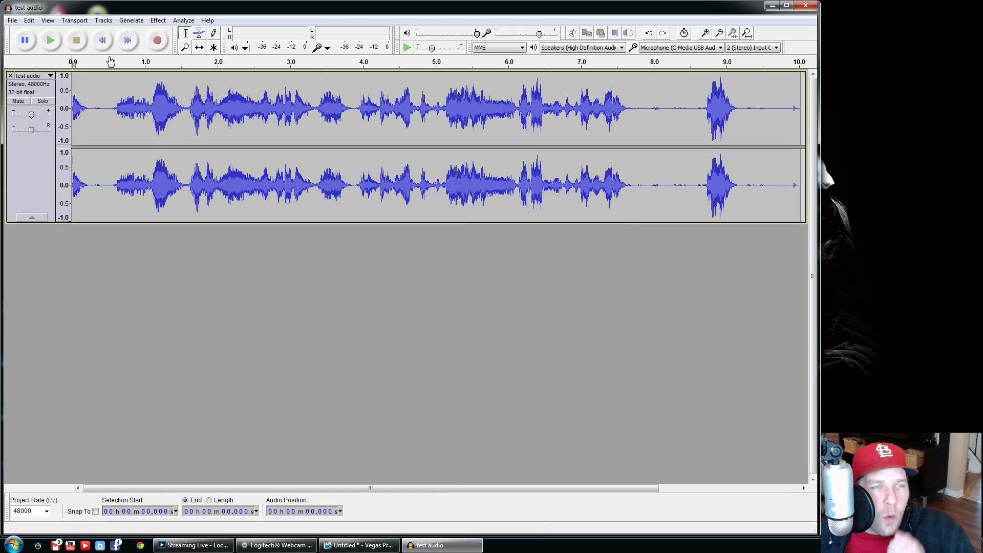
Step: Apply Click Removal to the whole recording with threshold 200 and maximum spike width 20, and listen to the result
click(158, 21)
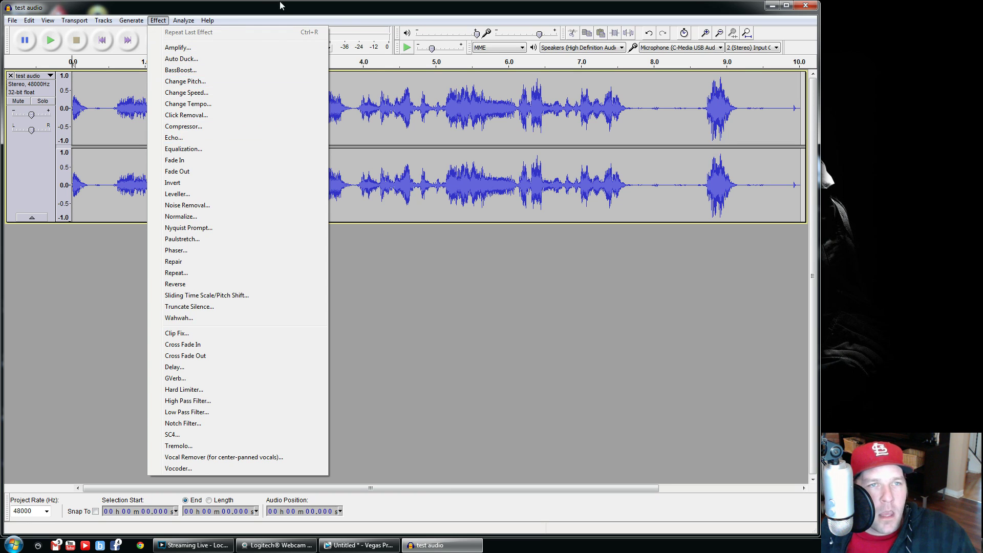
click(255, 45)
key(ctrl+a)
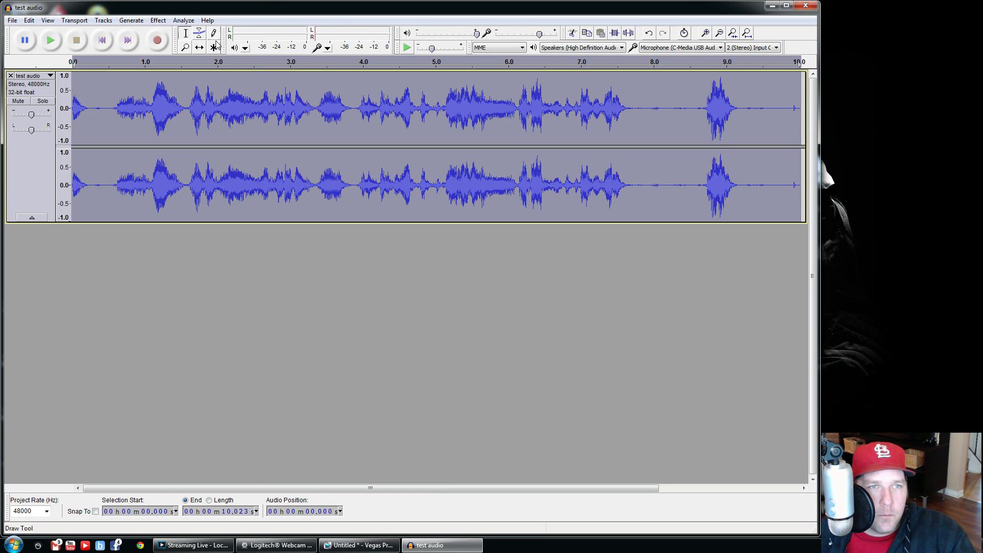
click(158, 20)
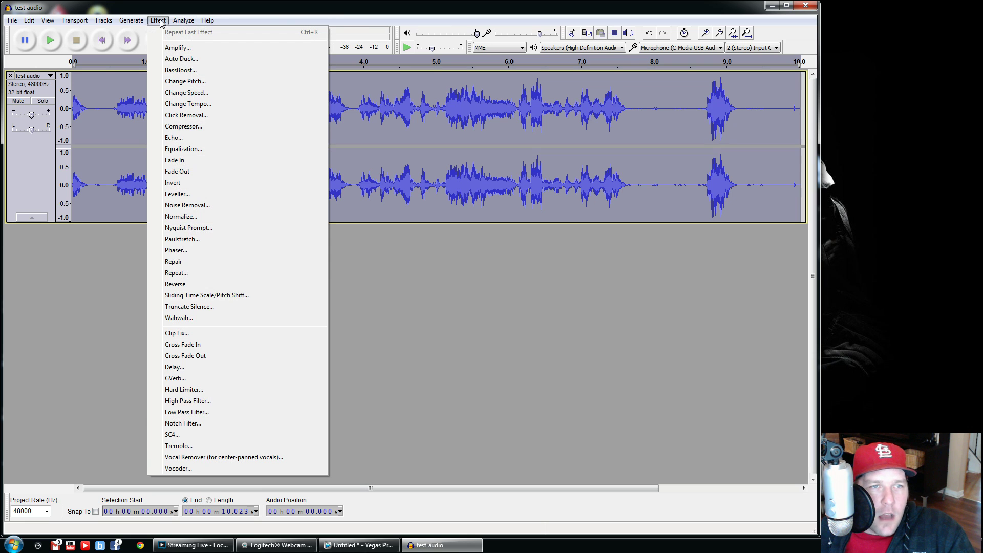
click(198, 115)
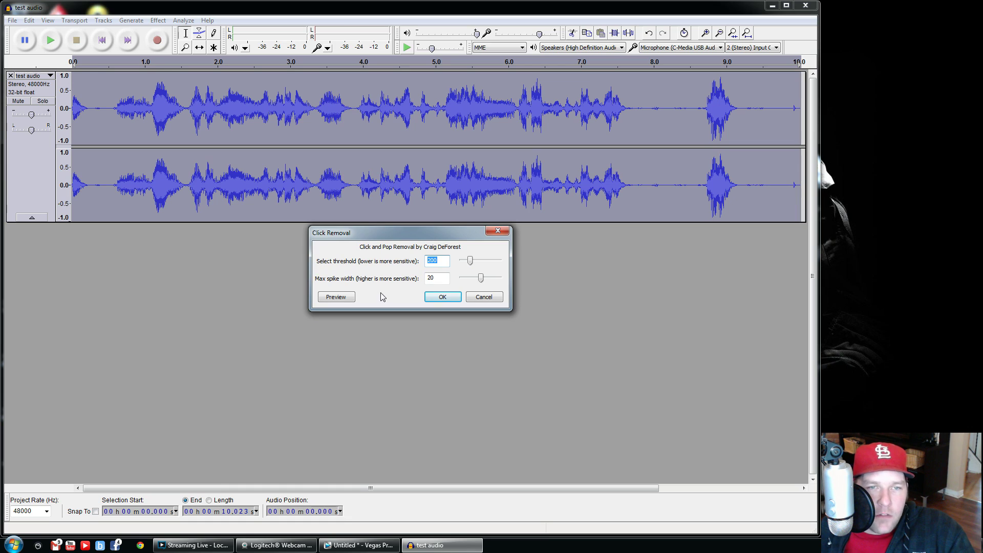
click(452, 297)
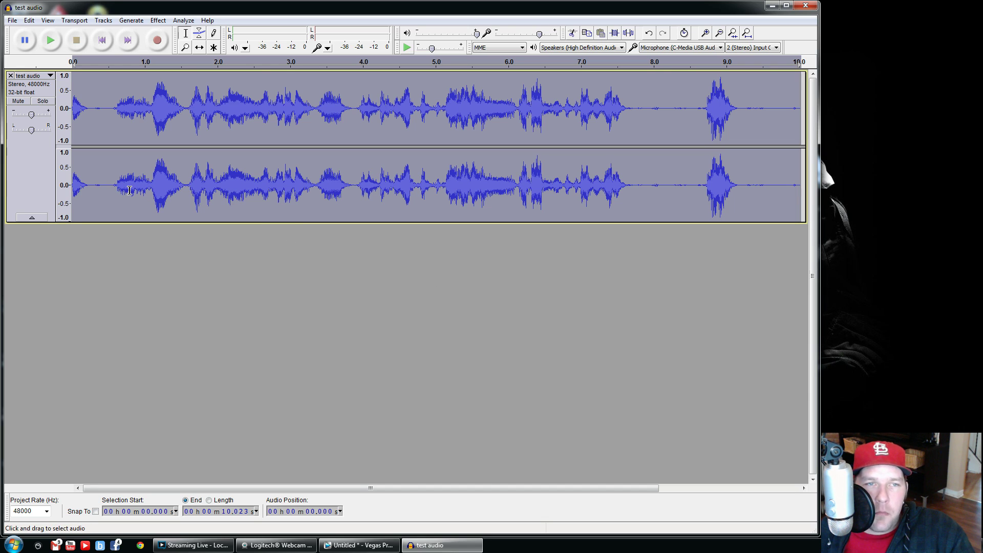
click(50, 41)
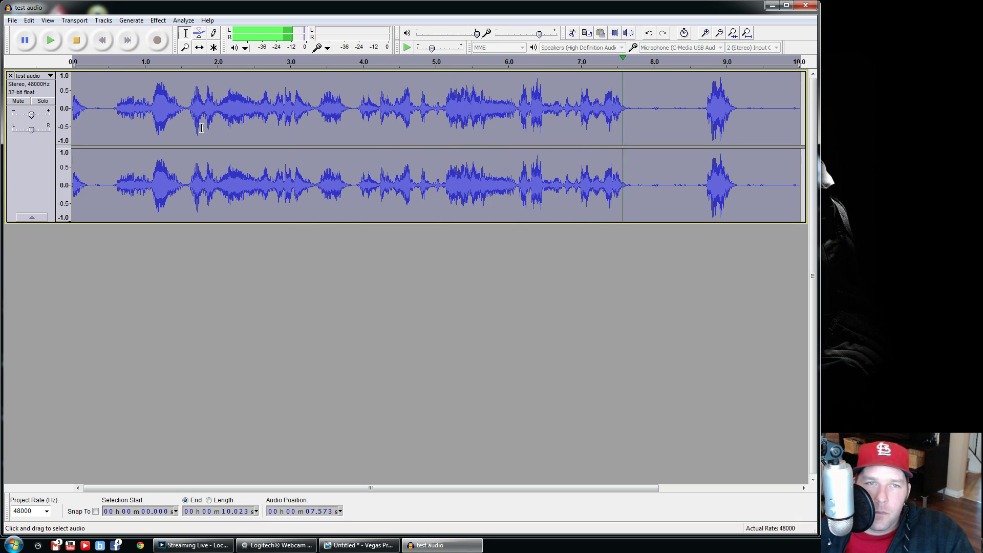
click(90, 40)
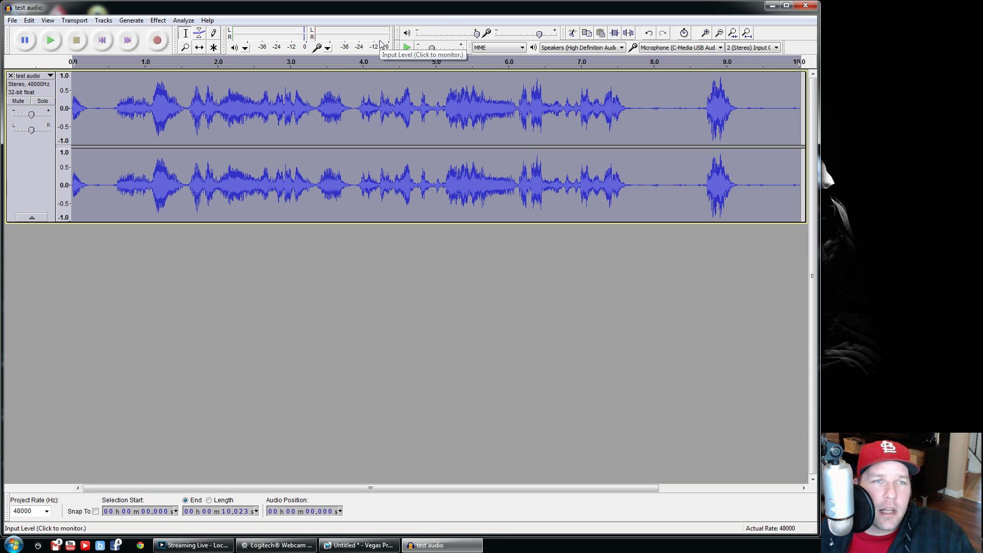
Step: Bring up the available effects for the selected recording
click(162, 21)
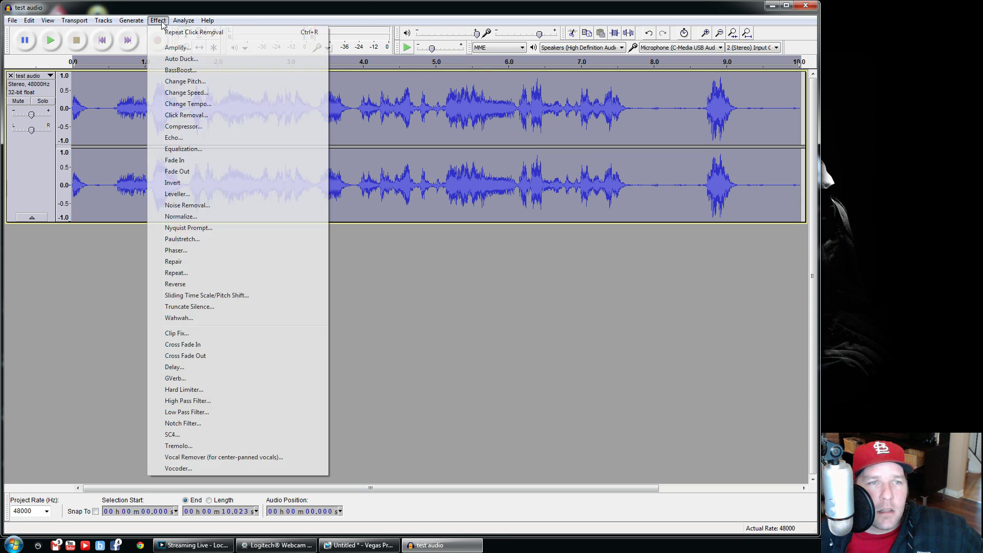